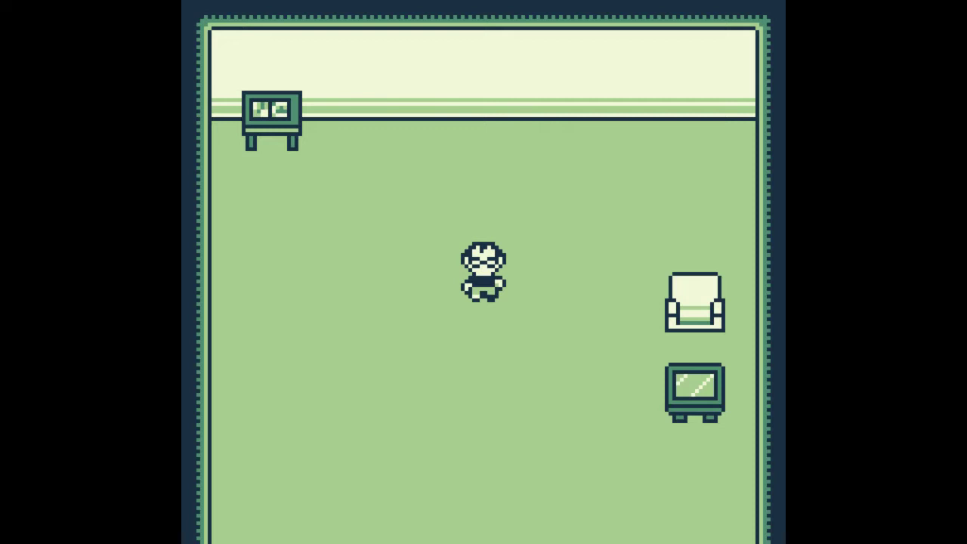
Step: Walk the player down through the bottom exit into the second room and back up through the top doorway
key("Down")
key("Down")
key("Down")
key("Down")
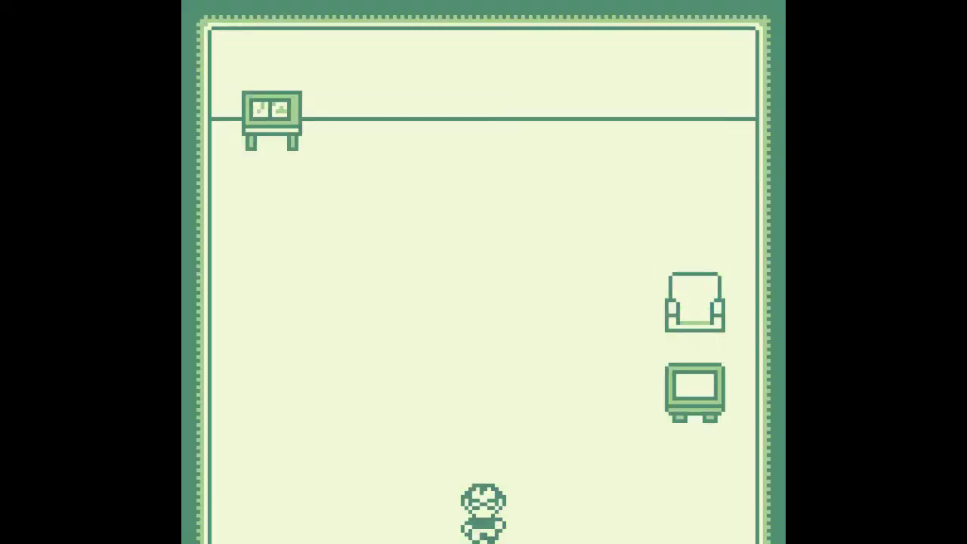
key("Down")
key("Down")
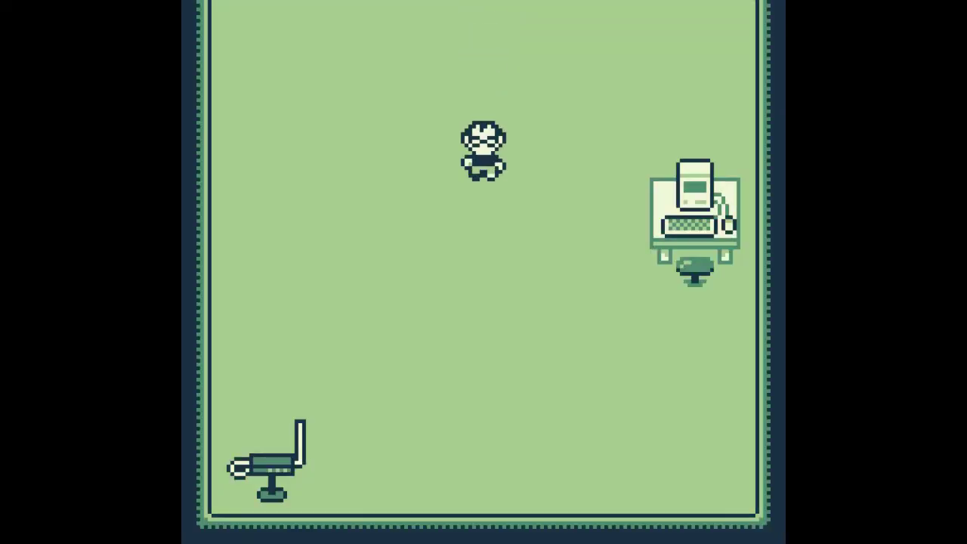
key("Up")
key("Up")
key("Down")
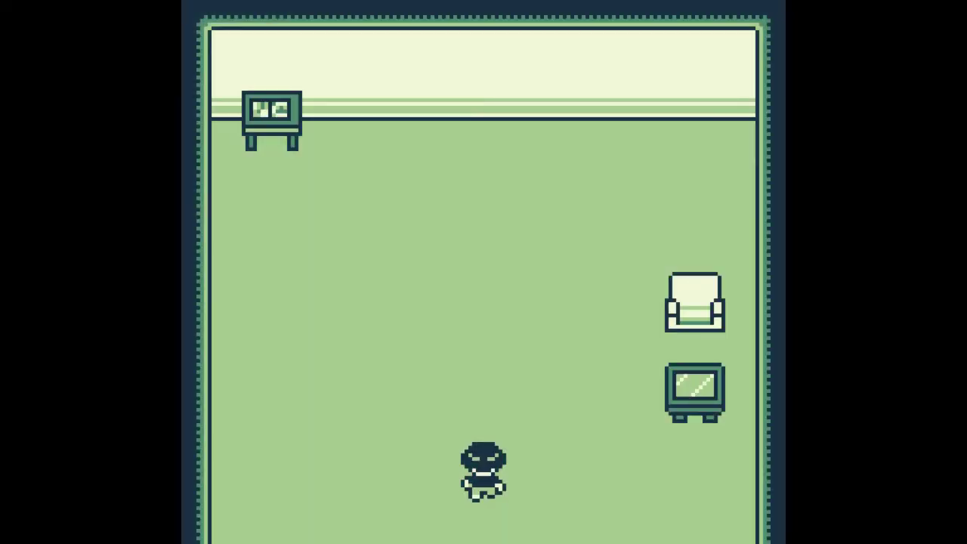
key("Down")
key("Left")
key("Left")
key("Left")
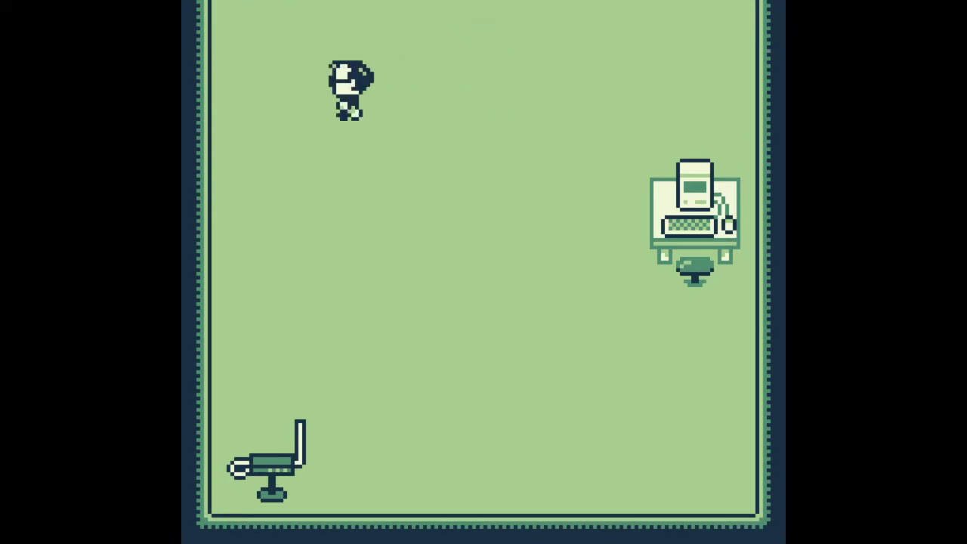
key("Up")
key("Up")
key("Up")
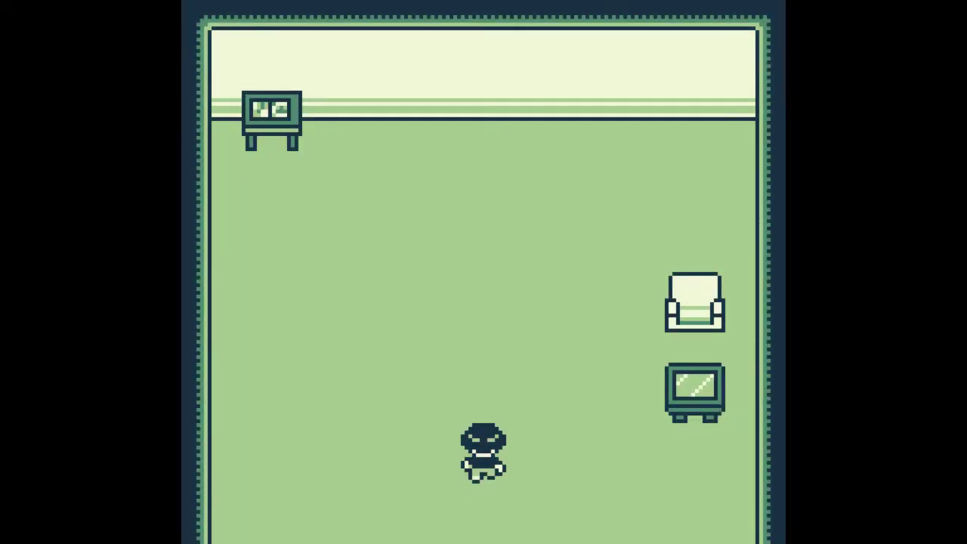
key("Right")
key("Right")
key("Down")
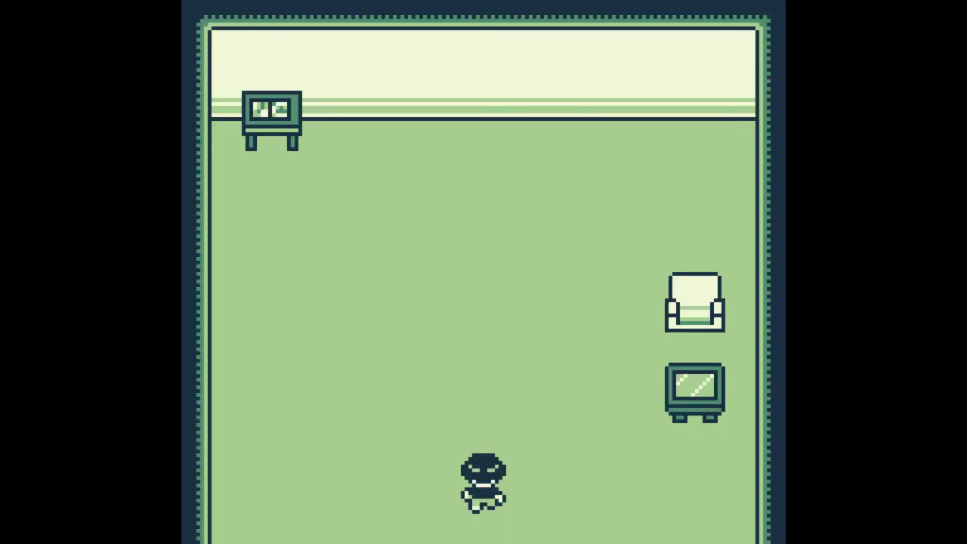
Step: Walk the player through the bottom and top exits between the rooms again, ending facing down
key("Down")
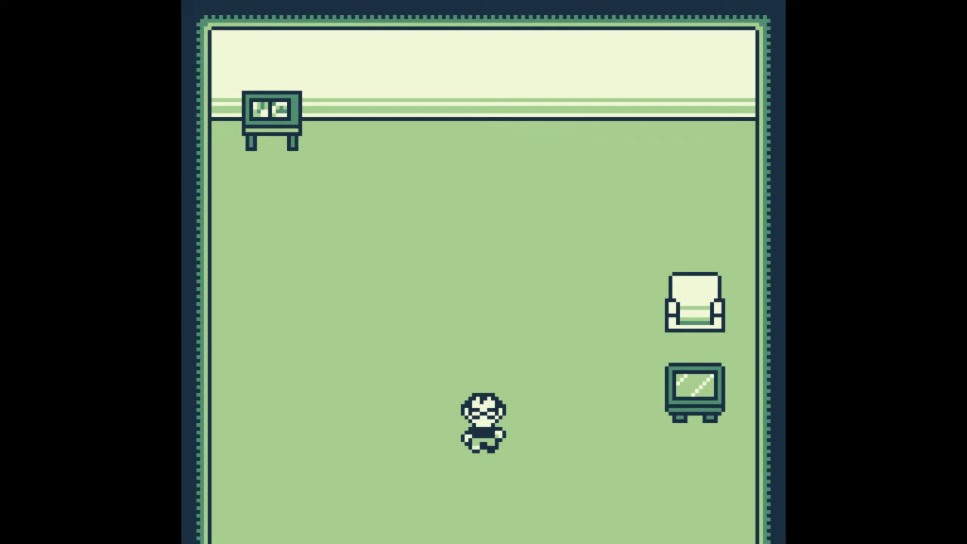
key("Left")
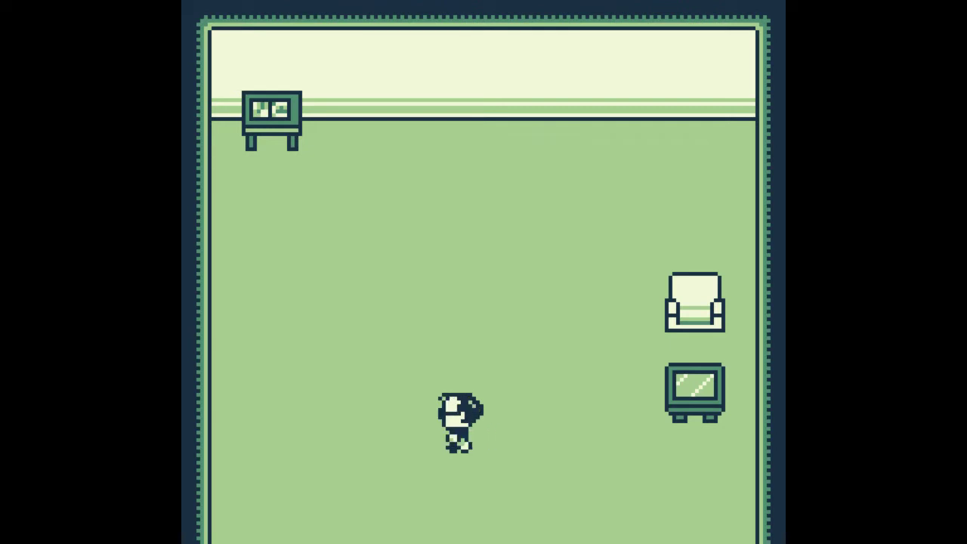
key("Down")
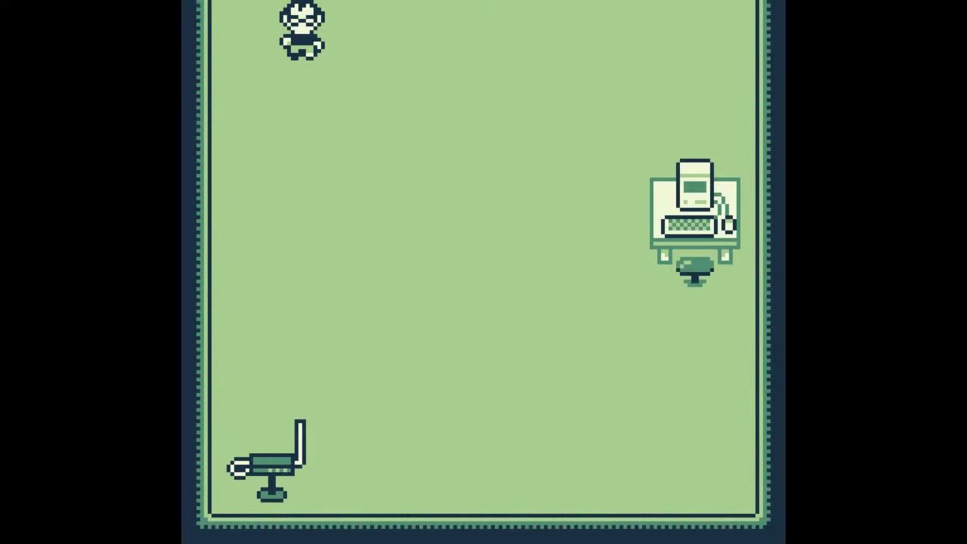
key("Right")
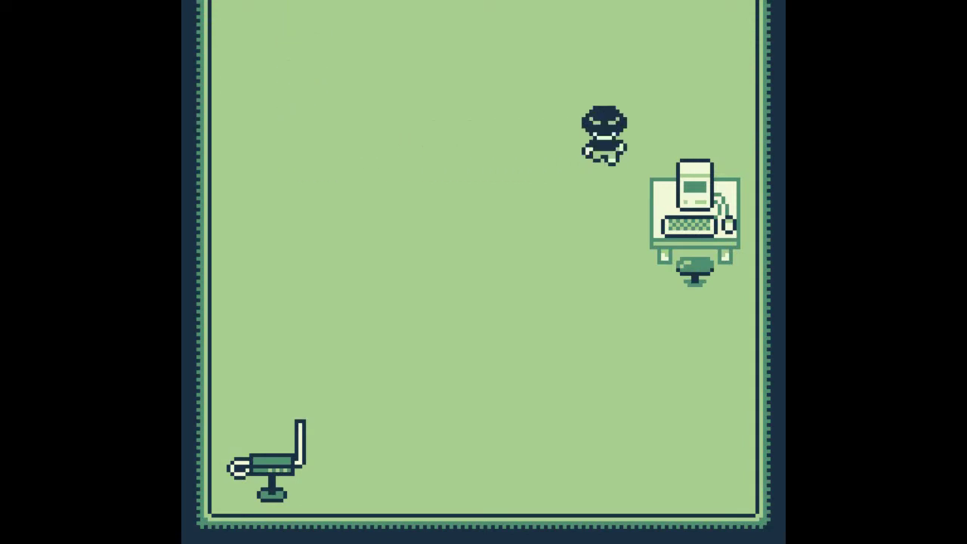
key("Up")
key("Up")
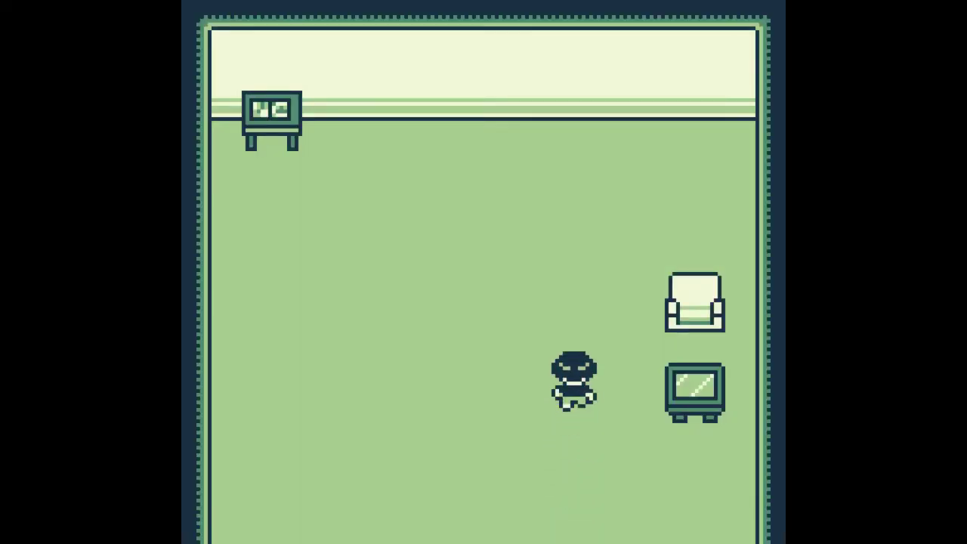
key("Left")
key("Down")
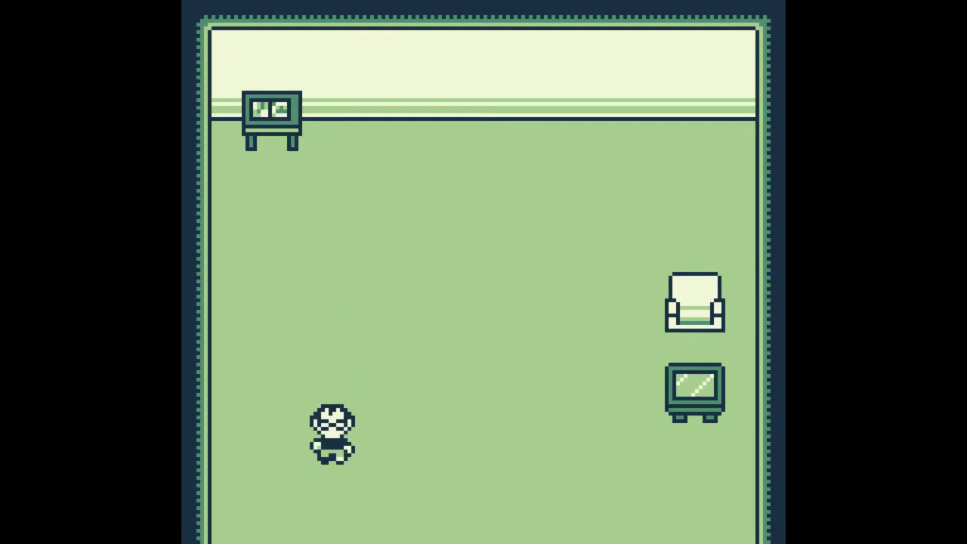
key("Right")
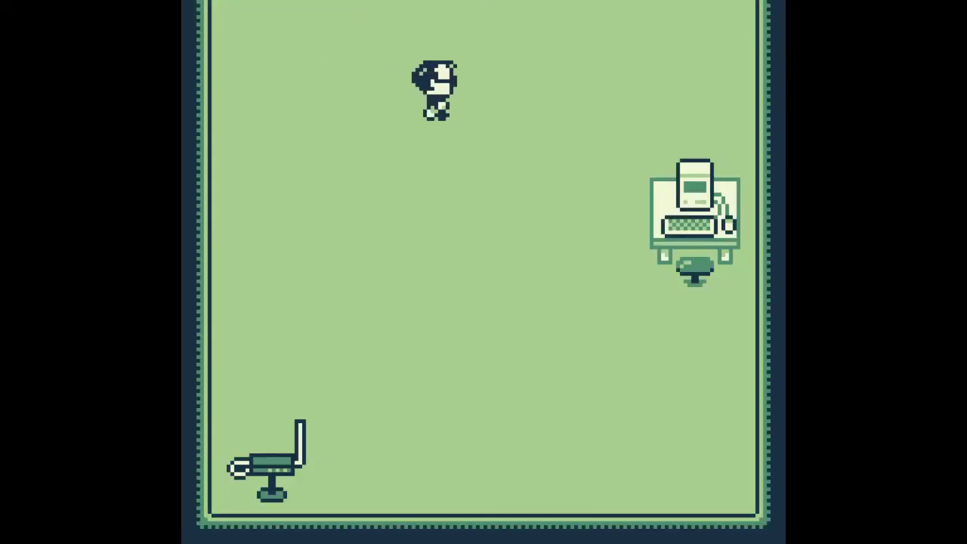
key("Up")
key("Up")
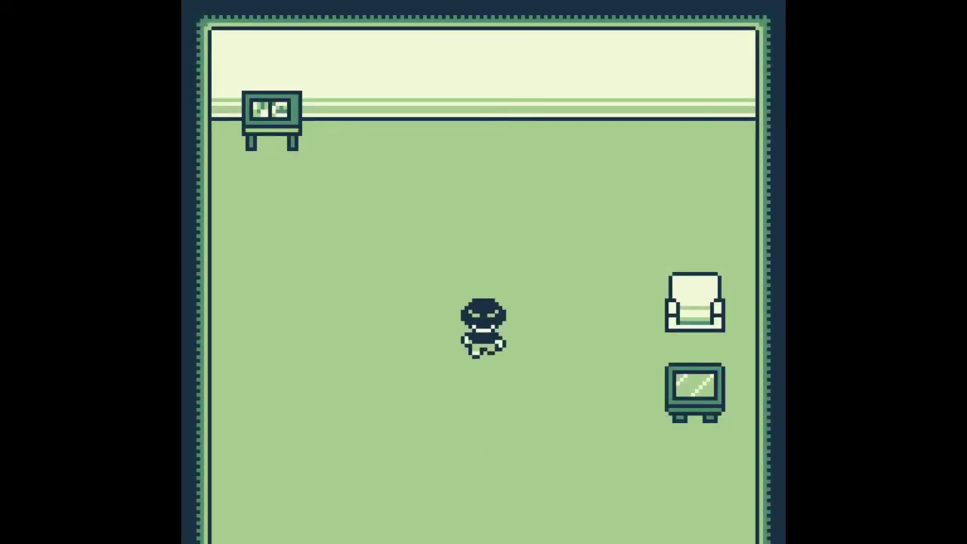
key("Down")
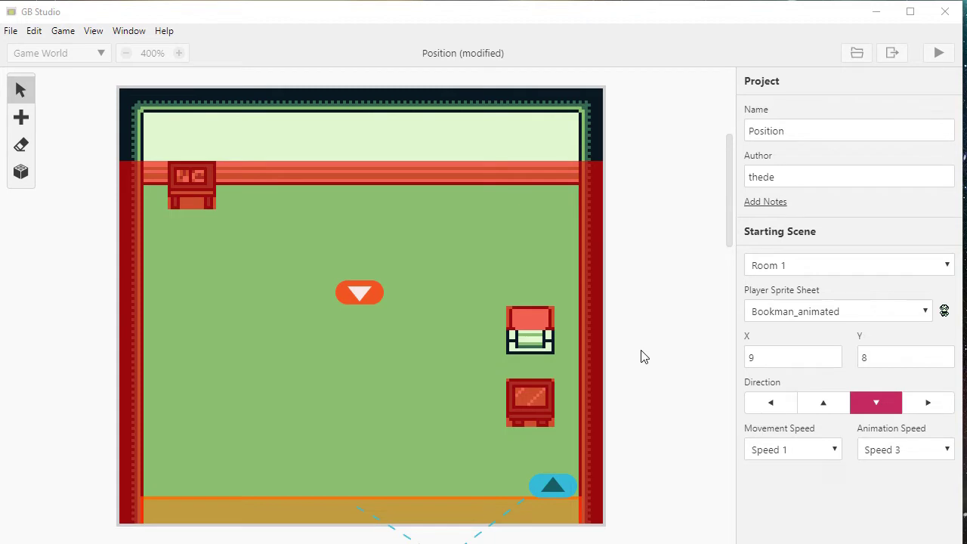
Step: Select Room 1's Exit Down trigger and scroll through its script that sets Player Y Position to 1
left_click(414, 512)
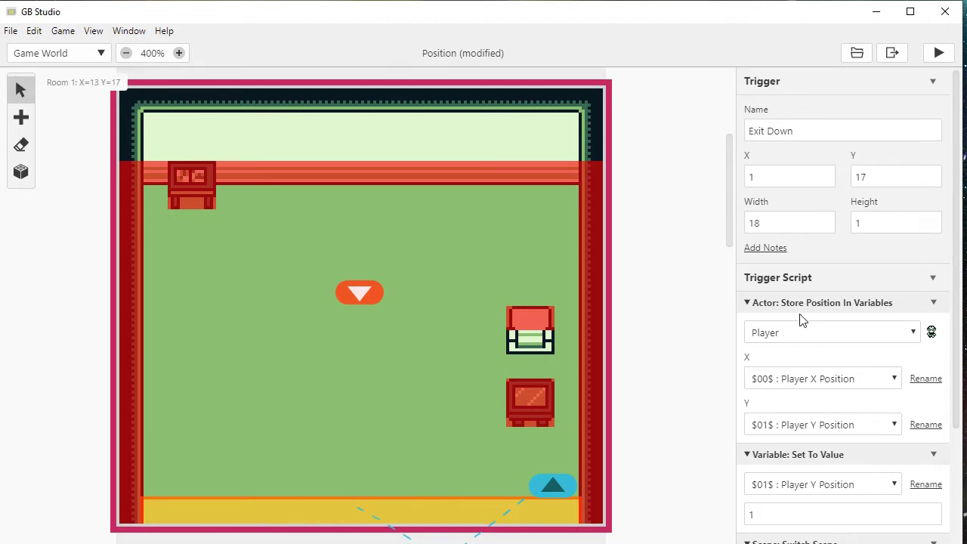
scroll(779, 323, "down", 3)
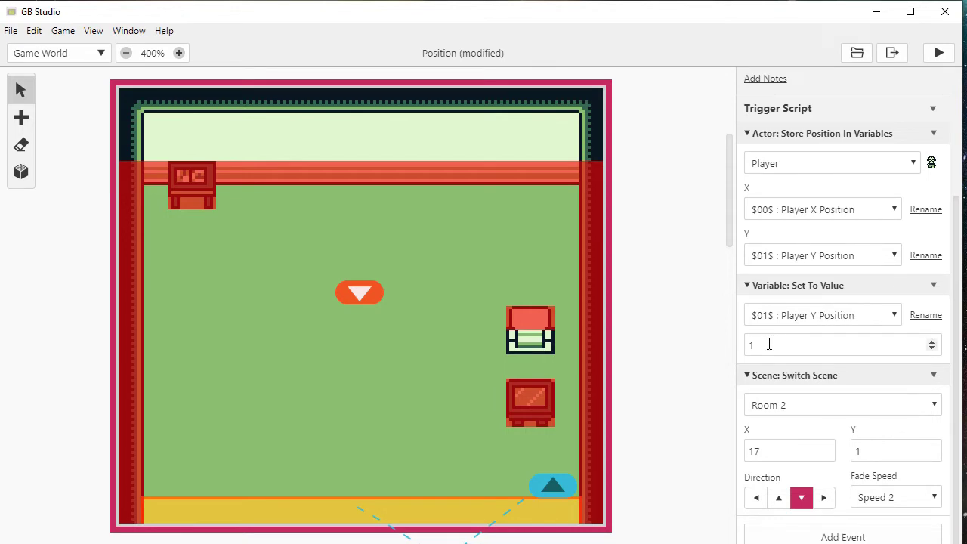
scroll(675, 320, "down", 5)
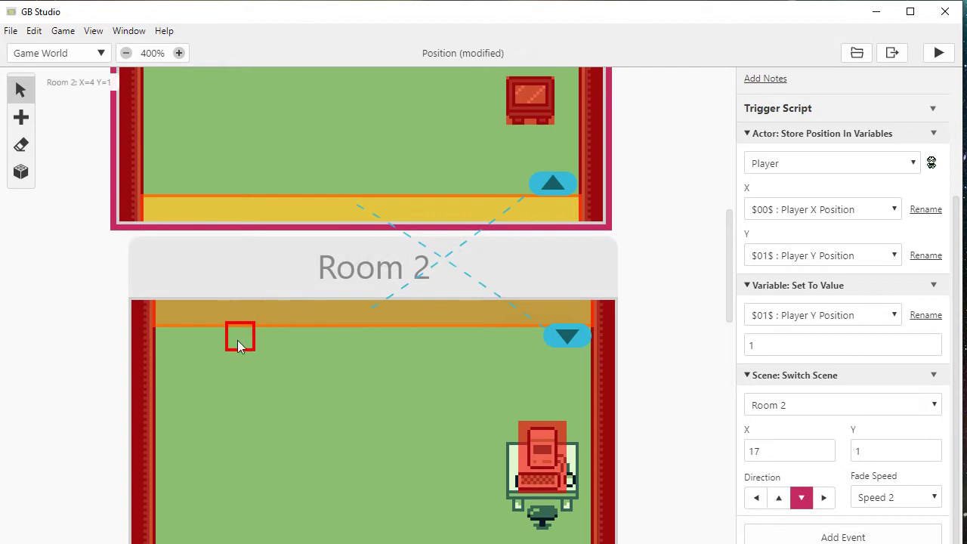
scroll(227, 342, "up", 4)
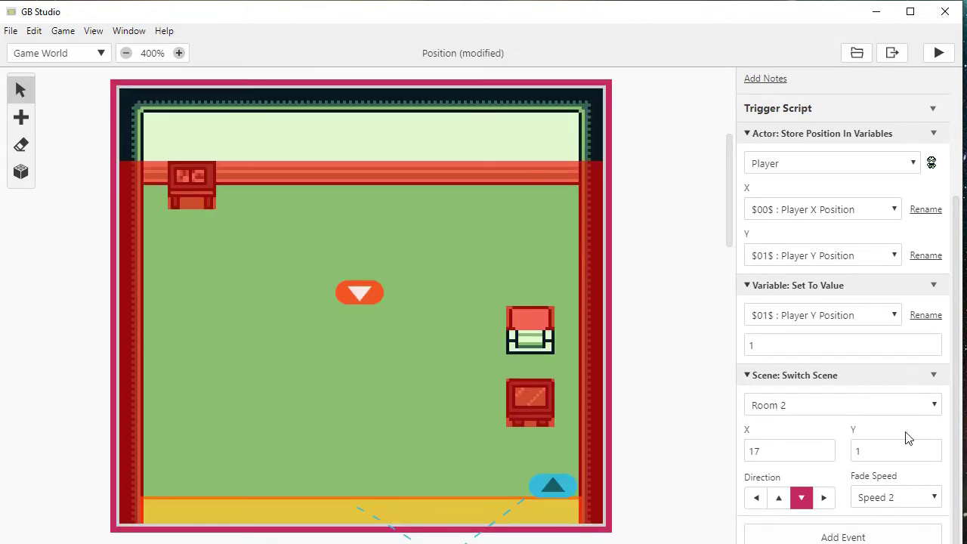
scroll(687, 340, "down", 5)
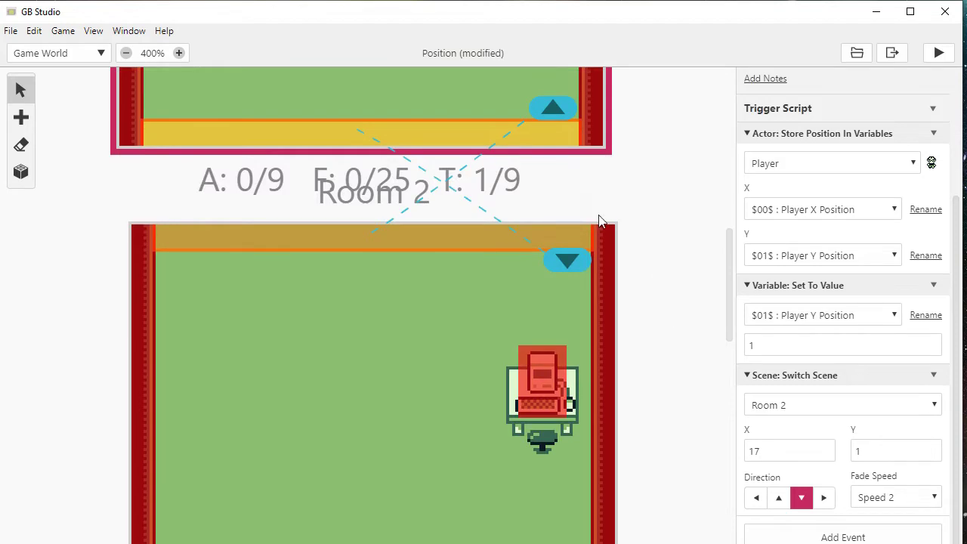
Step: Select Room 2 and scroll through its Scene Start Script
left_click(585, 213)
scroll(639, 242, "down", 2)
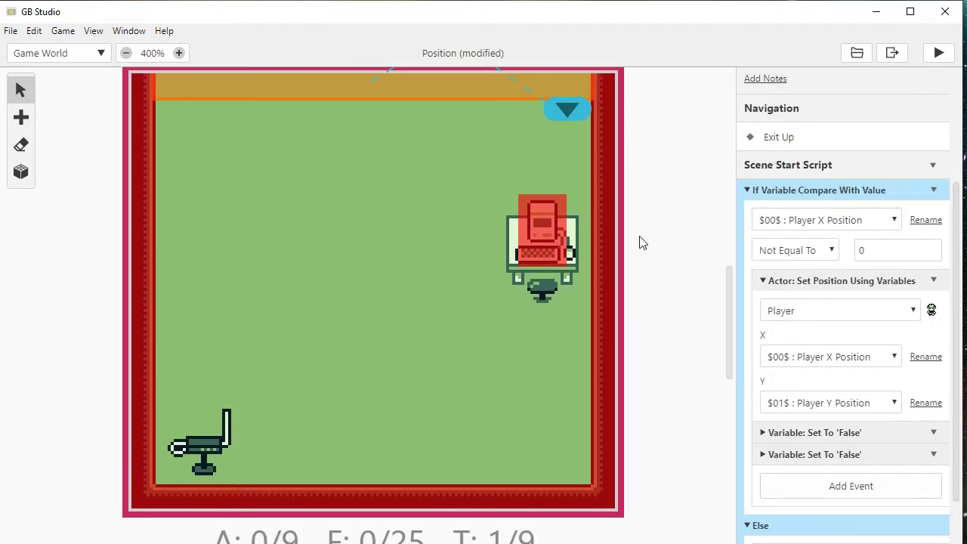
scroll(640, 242, "up", 1)
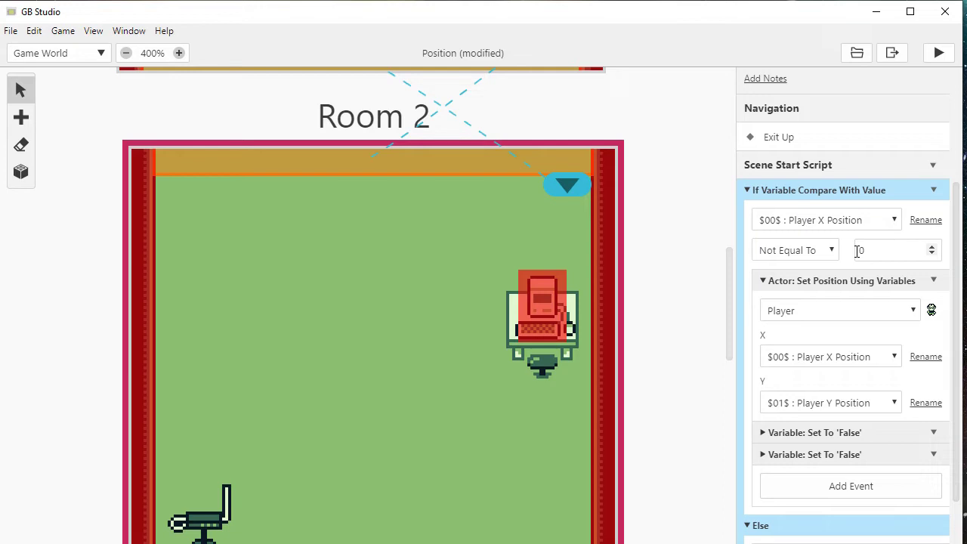
scroll(858, 251, "down", 1)
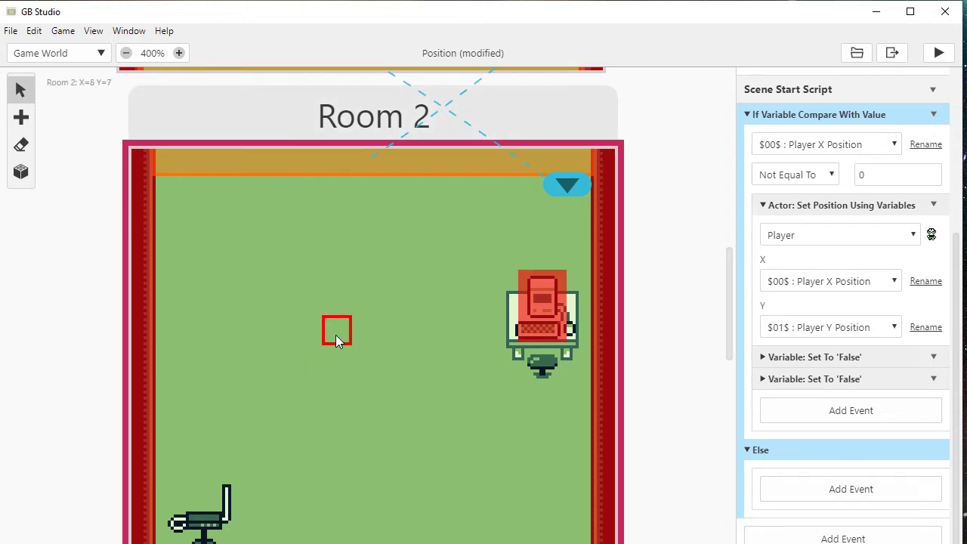
Step: Expand both Variable Set To False events to check them, then collapse them and the condition block
left_click(801, 357)
left_click(817, 418)
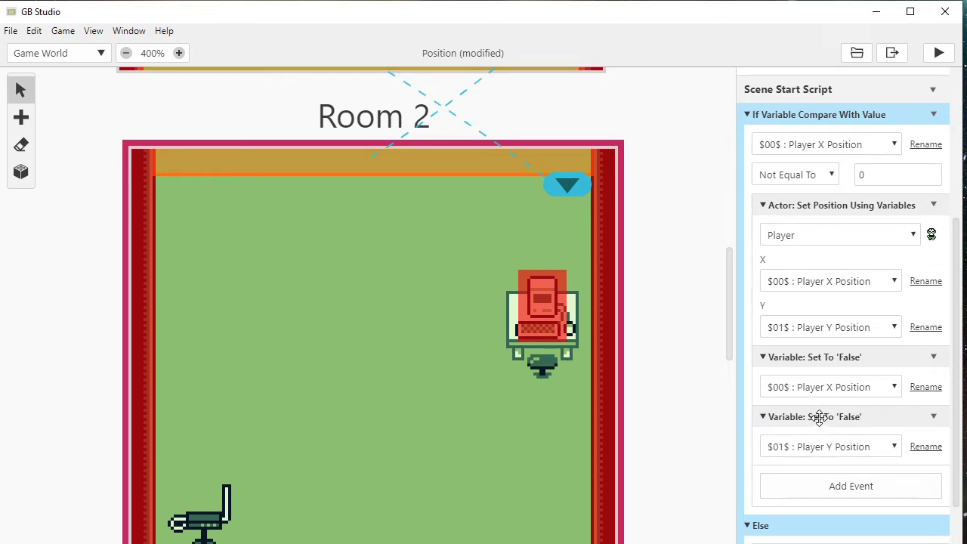
left_click(820, 416)
left_click(826, 355)
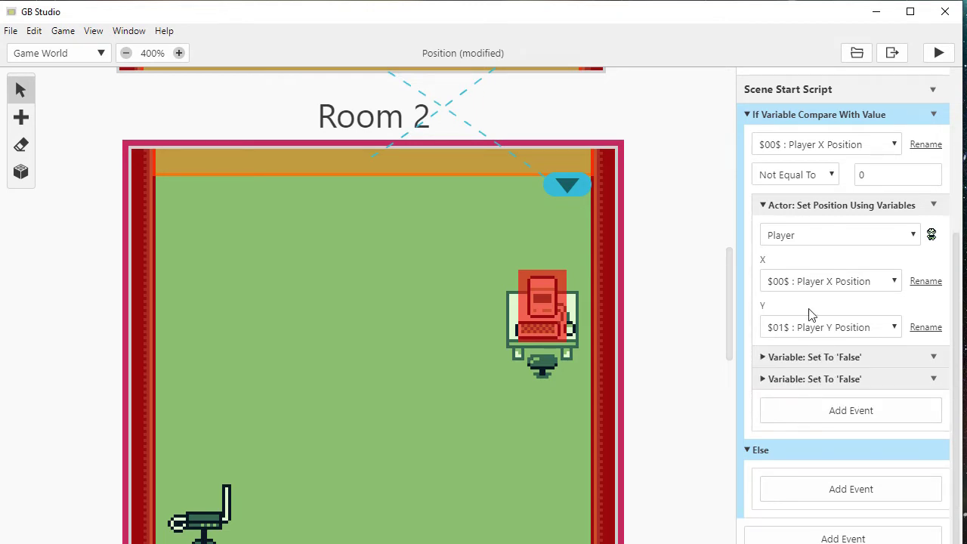
left_click(815, 115)
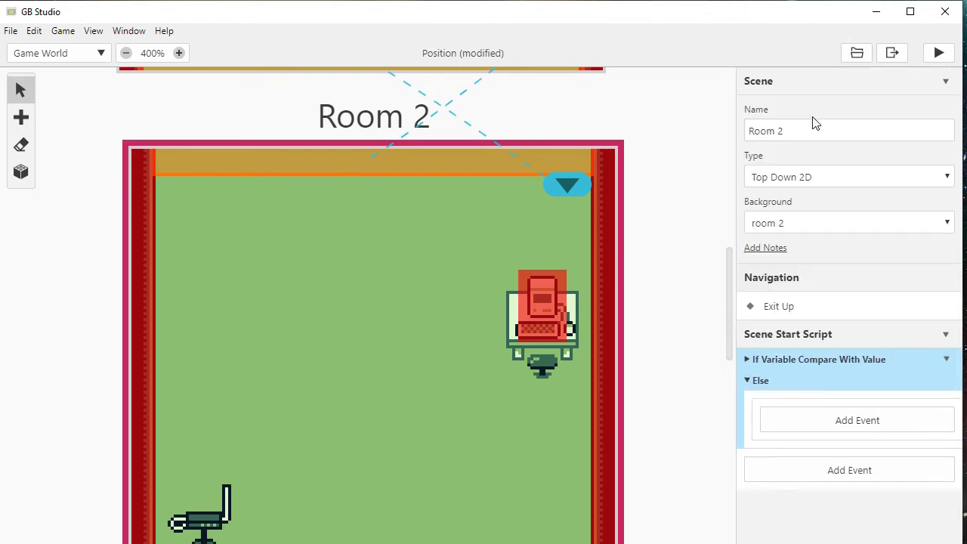
Step: Select Room 2's Exit Up trigger and expand its Actor: Store Position In Variables event
left_click(673, 340)
scroll(313, 431, "up", 3)
left_click(428, 391)
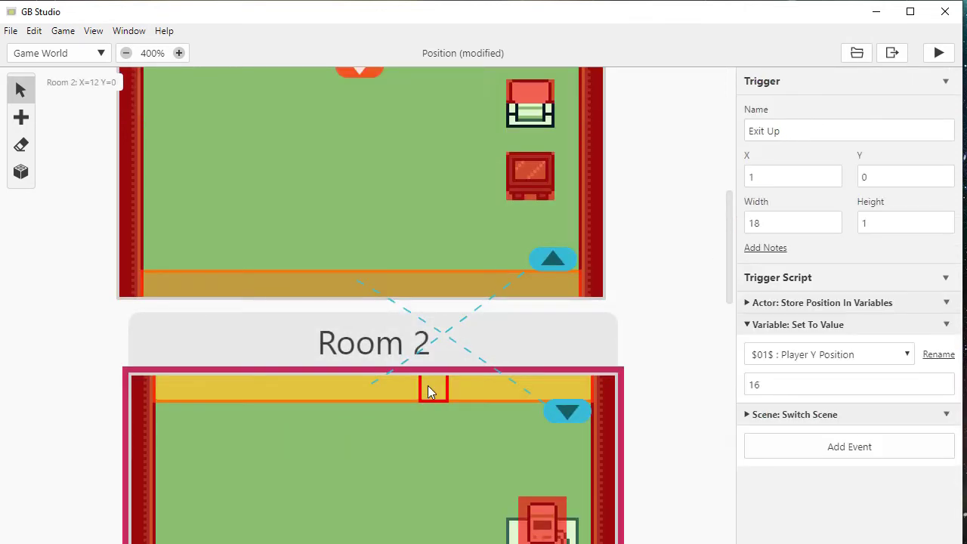
scroll(496, 378, "down", 1)
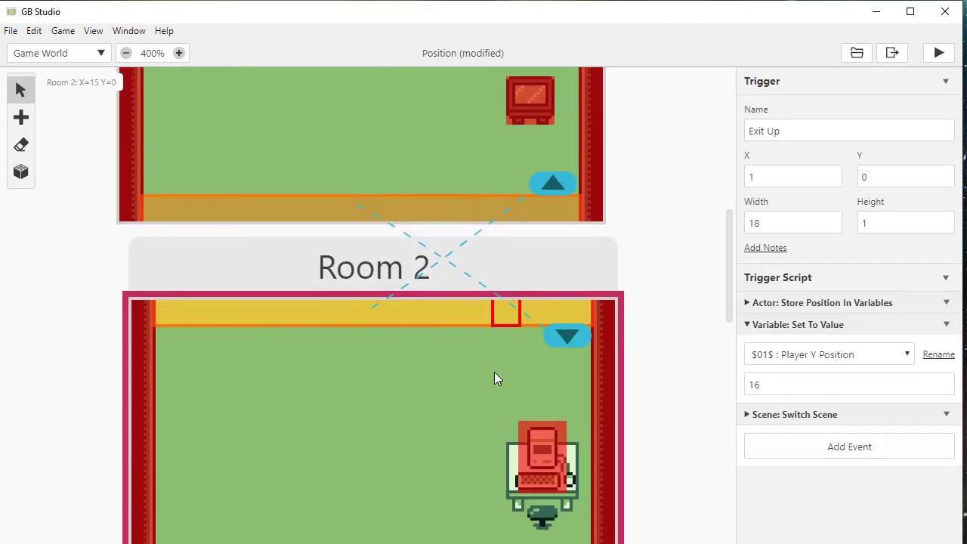
left_click(805, 302)
scroll(807, 363, "down", 1)
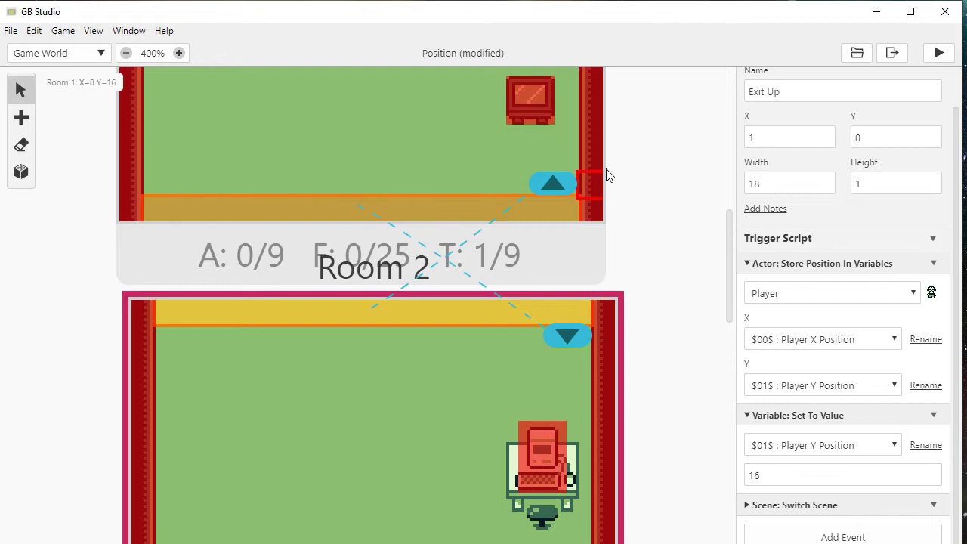
Step: Review Room 1's Scene Start Script, then select its Exit Down trigger
left_click(447, 192)
scroll(447, 192, "up", 4)
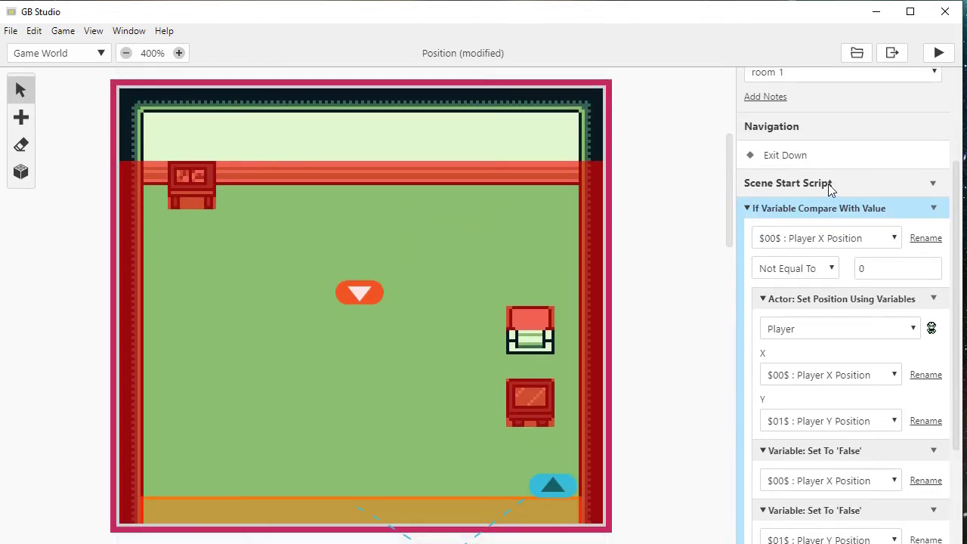
scroll(828, 295, "down", 3)
scroll(828, 294, "up", 1)
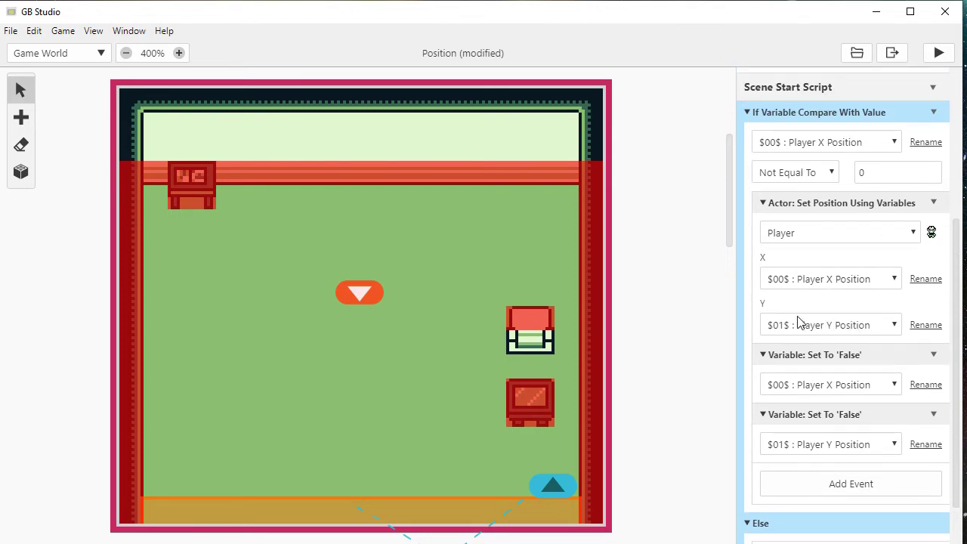
left_click(484, 511)
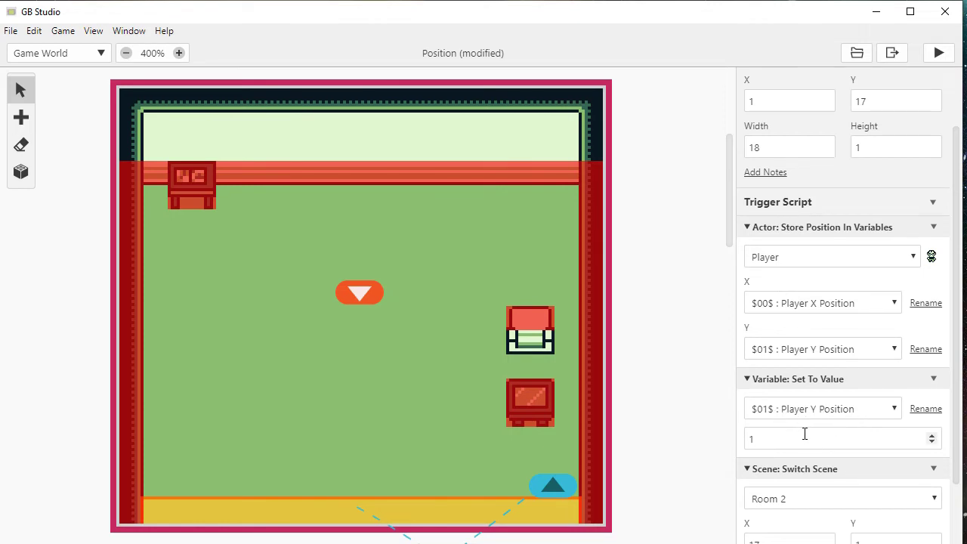
Step: Check the trigger's Switch Scene fields, then select Room 2 and scroll its Scene Start Script
scroll(803, 428, "down", 2)
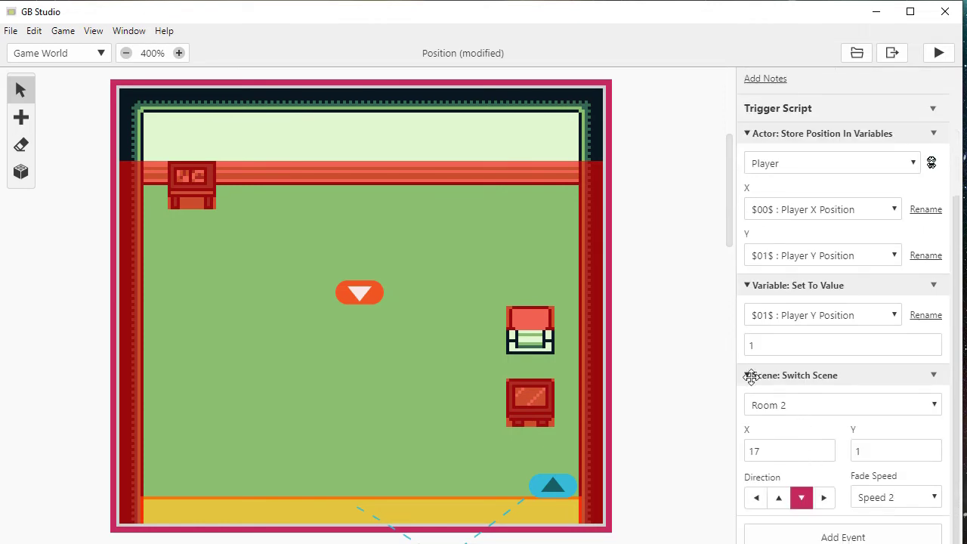
scroll(658, 391, "down", 10)
left_click(605, 363)
scroll(837, 352, "down", 2)
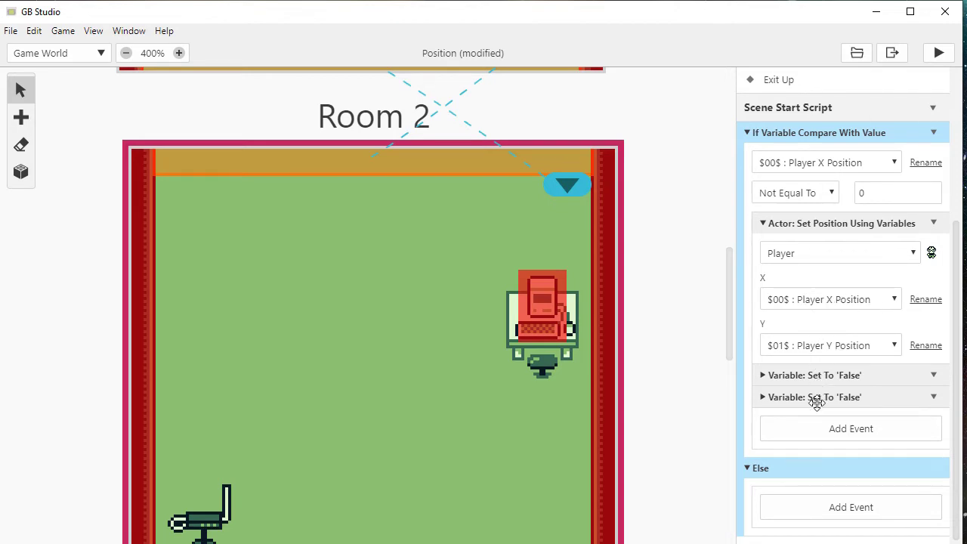
scroll(717, 400, "down", 3)
scroll(746, 418, "down", 5)
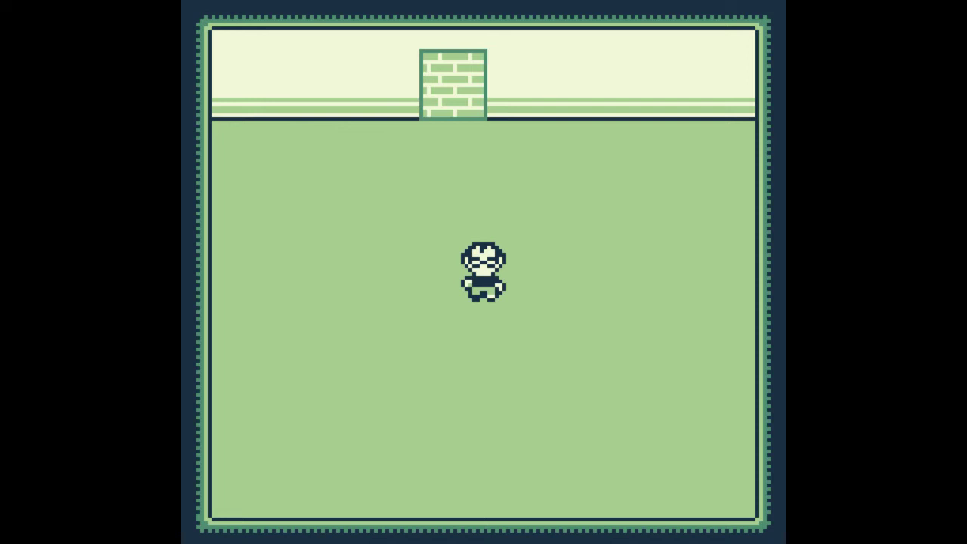
Step: Walk the player around the normal room with the arrow keys
key("Right")
key("Right")
key("Up")
key("Up")
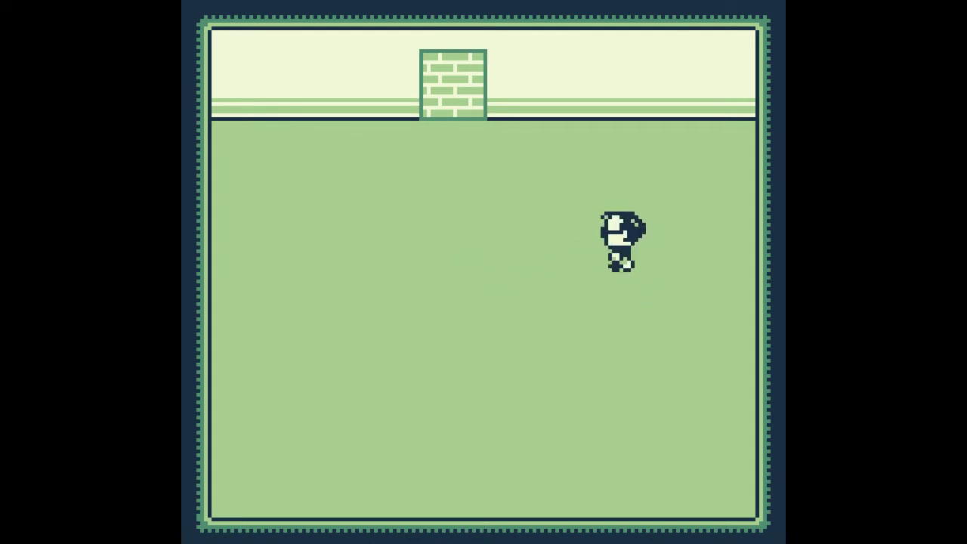
key("Left")
key("Left")
key("Left")
key("Left")
key("Down")
key("Down")
key("Down")
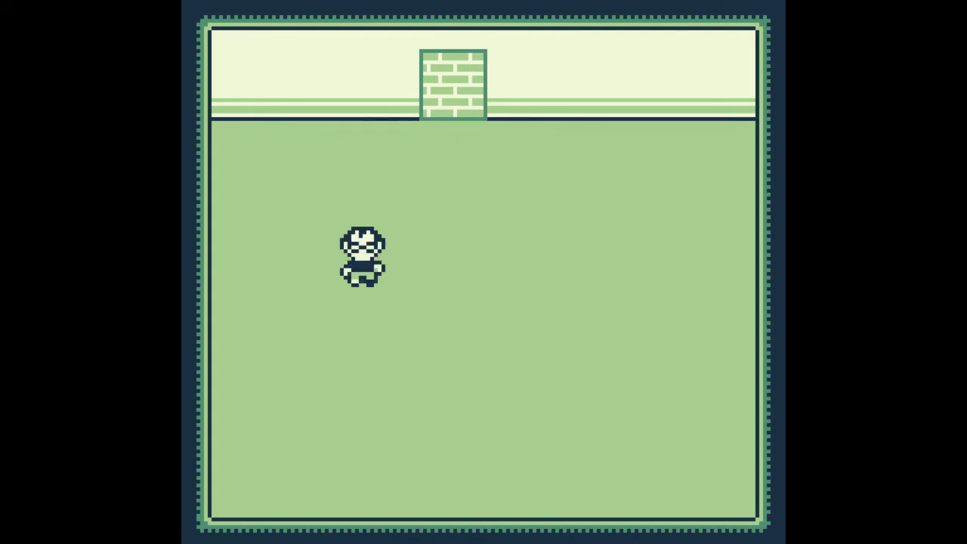
key("Right")
key("Right")
key("Right")
key("Up")
key("Up")
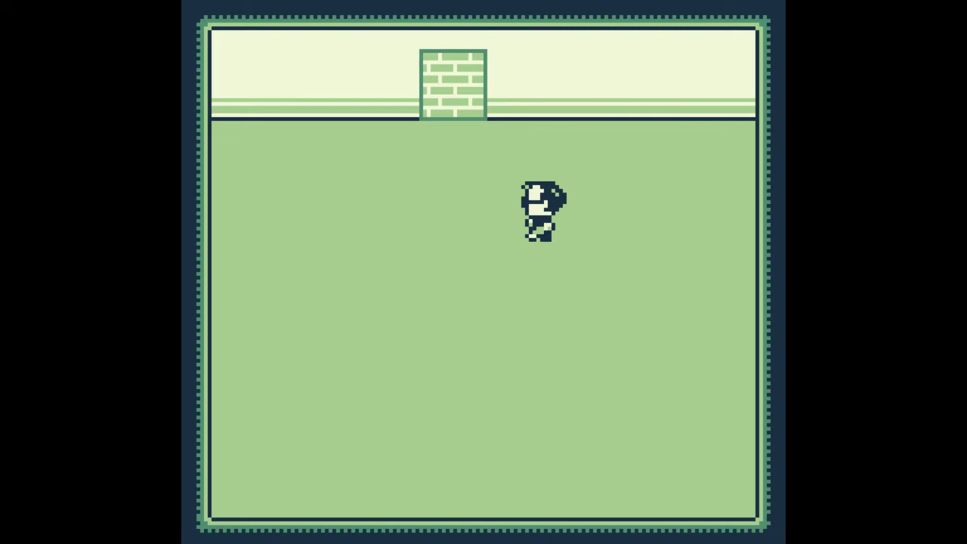
key("Left")
key("Left")
key("Down")
key("Down")
key("Down")
key("Down")
key("Right")
key("Right")
key("Right")
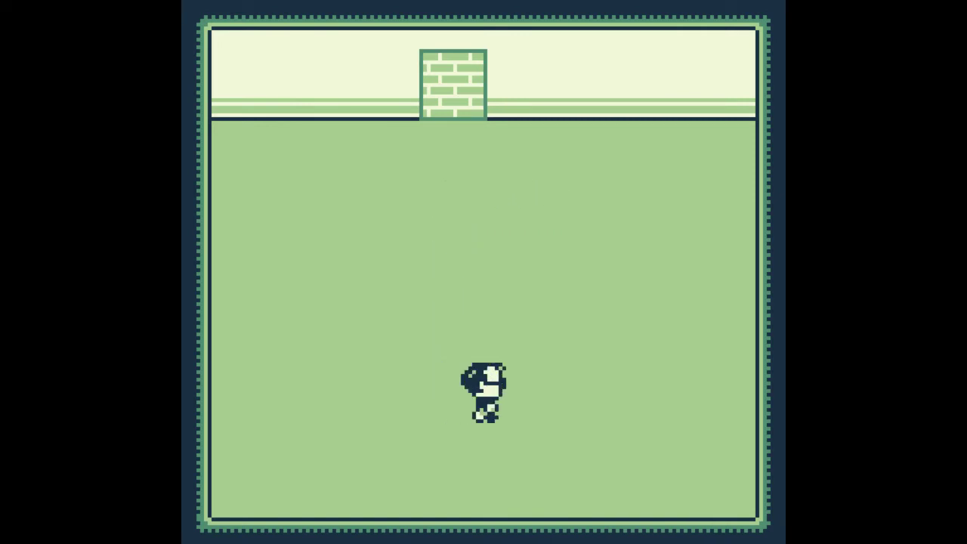
key("Up")
Step: Move the player beside the brick doorway, then swap into the ghost version of the room
key("Up")
key("Left")
key("Left")
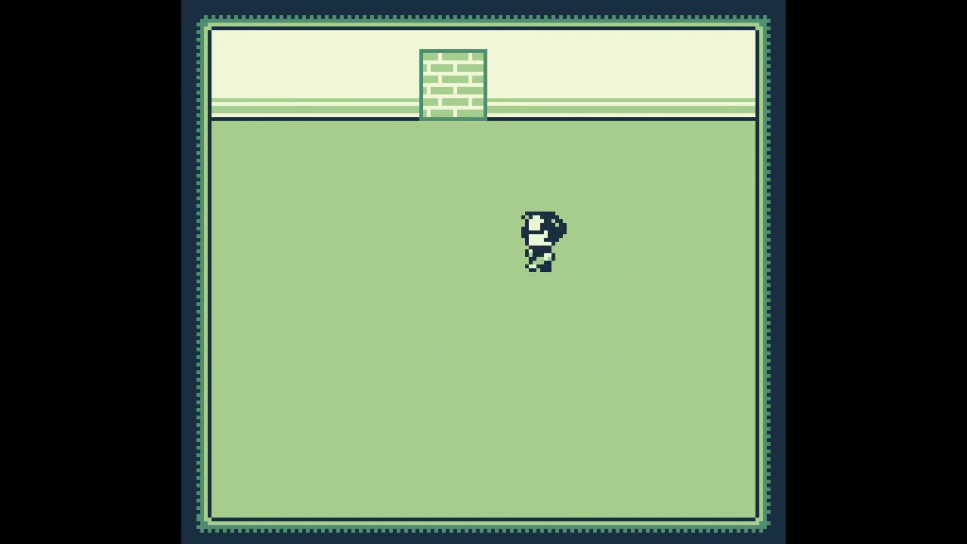
key("Up")
key("Left")
key("Left")
key("Left")
key("Left")
key("Down")
key("Down")
key("Right")
key("Right")
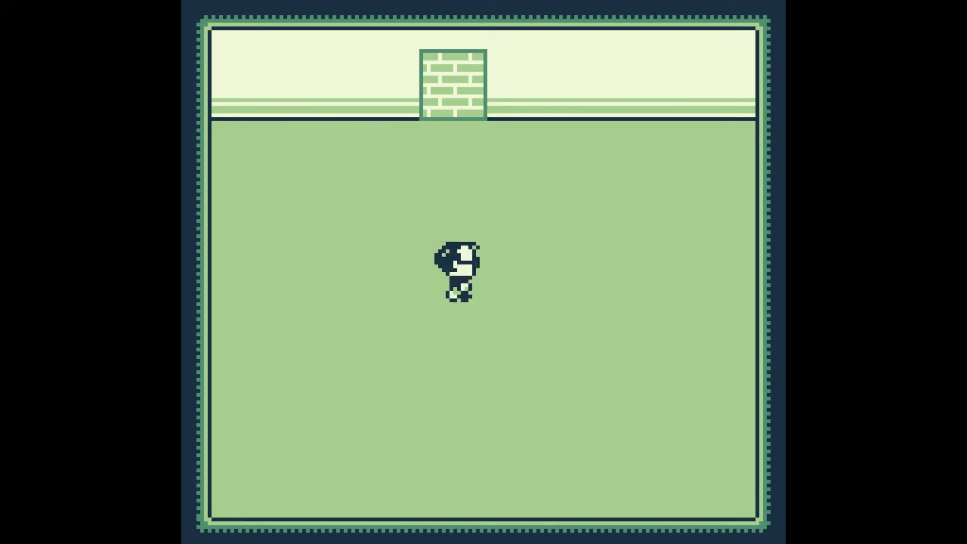
key("Up")
key("Up")
key("Up")
key("Left")
key("Right")
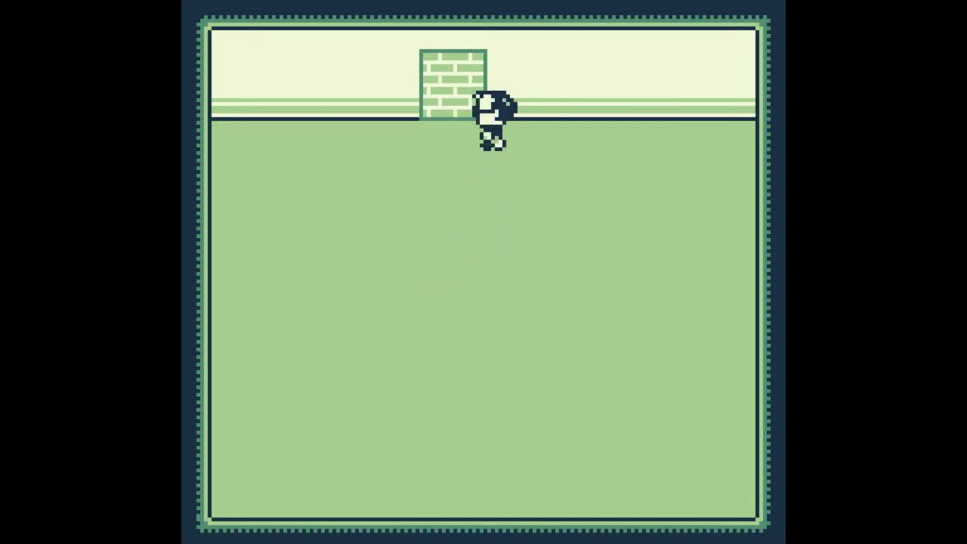
key("Left")
key("Down")
key("Down")
key("Down")
key("Down")
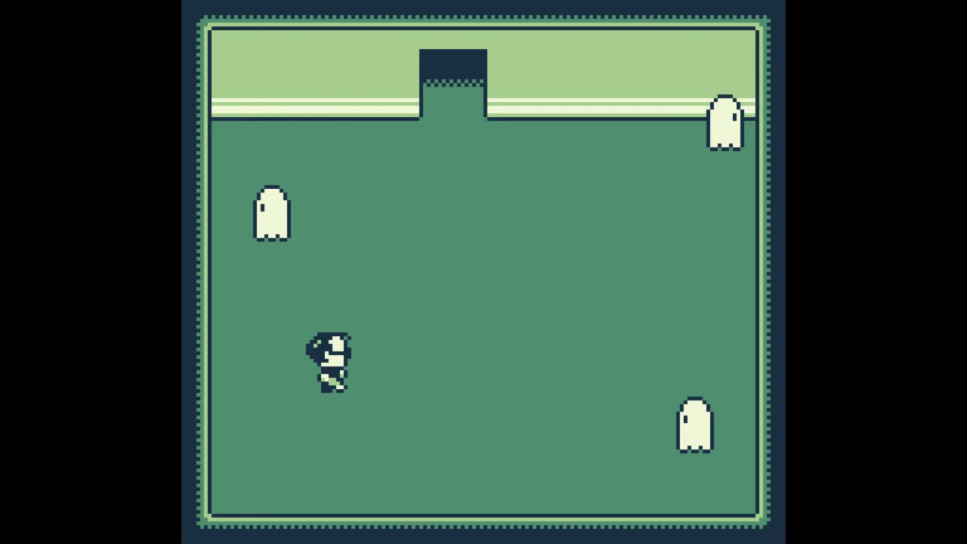
Step: Walk up through the ghost room's open doorway and into the ghost to start its dialogue
key("Right")
key("Right")
key("Right")
key("Right")
key("Right")
key("Right")
key("Up")
key("Left")
key("Left")
key("Left")
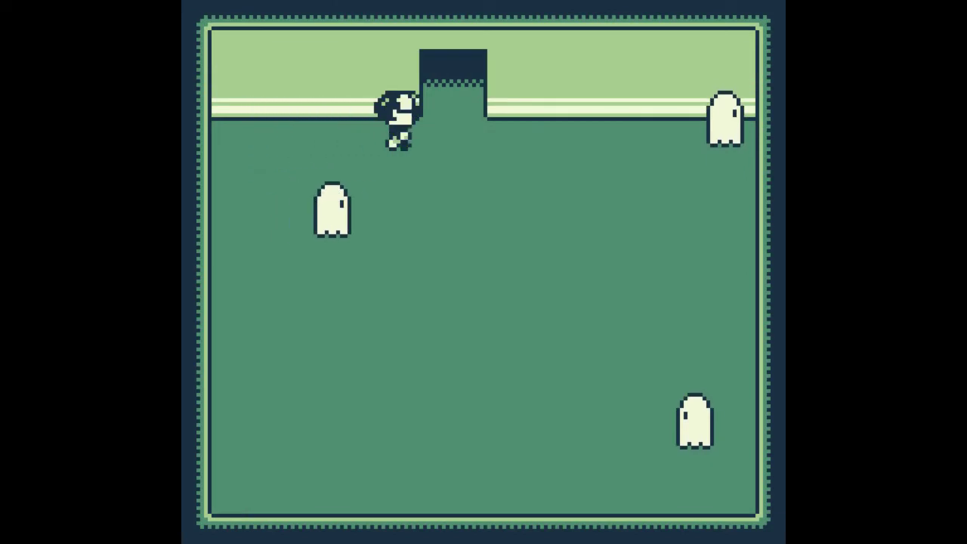
key("Up")
key("Up")
key("Up")
key("Up")
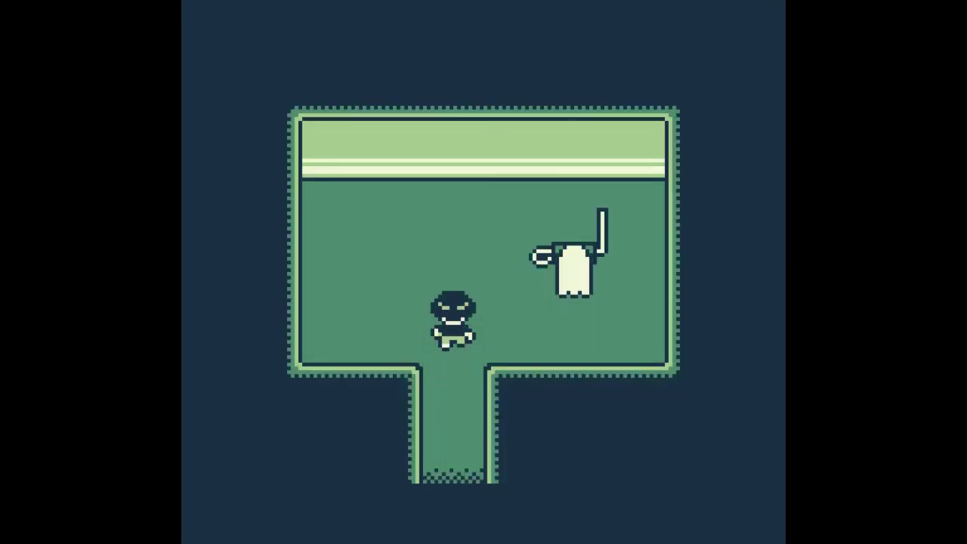
key("Right")
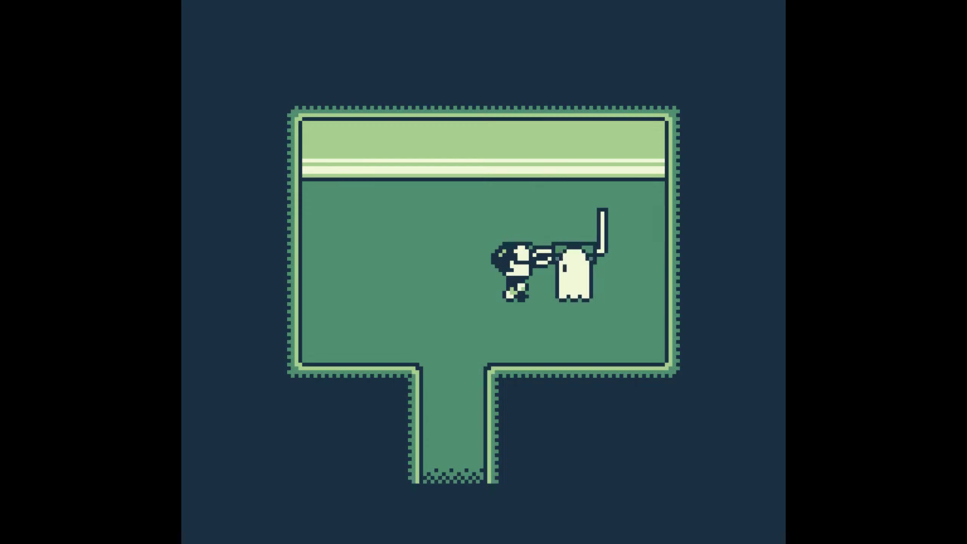
key("Left")
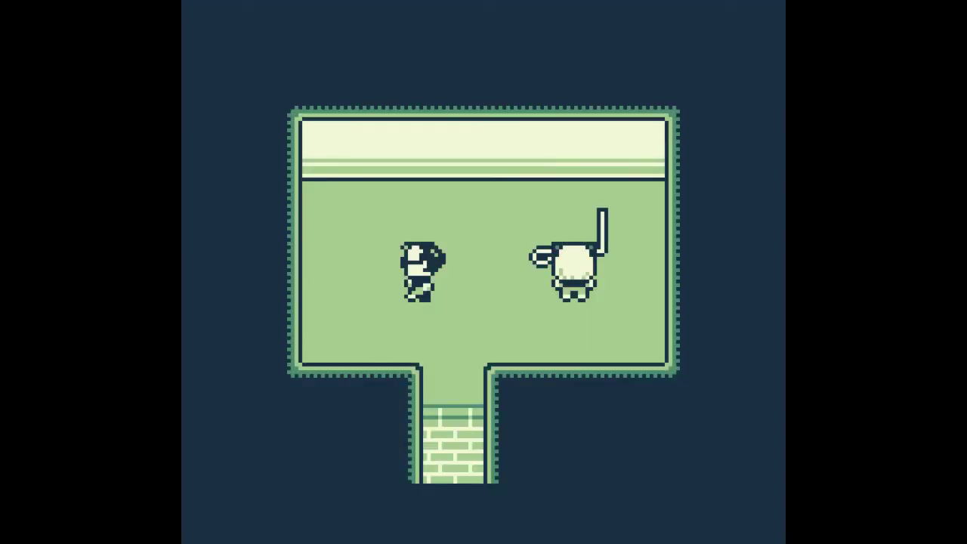
key("Right")
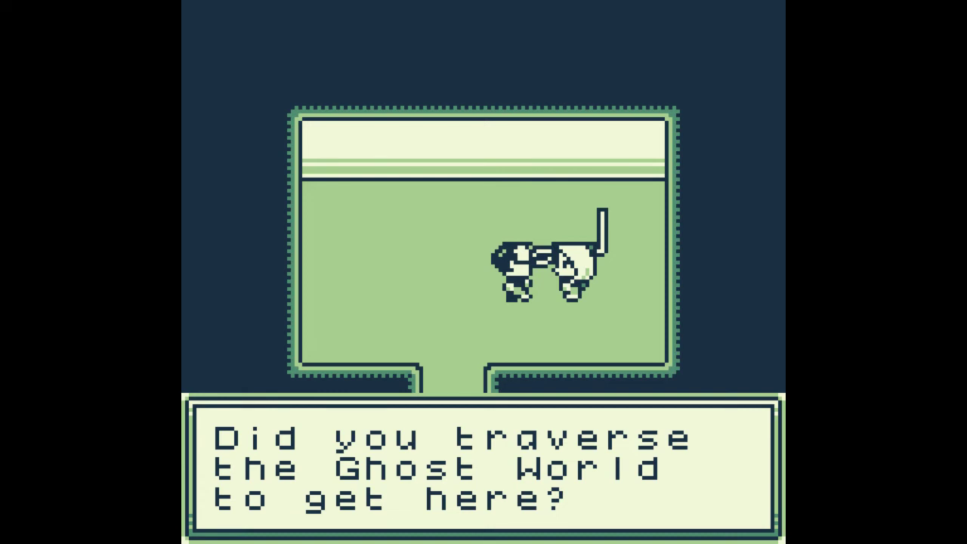
Step: Advance and dismiss the ghost's dialogue lines with the A button (z)
key("z")
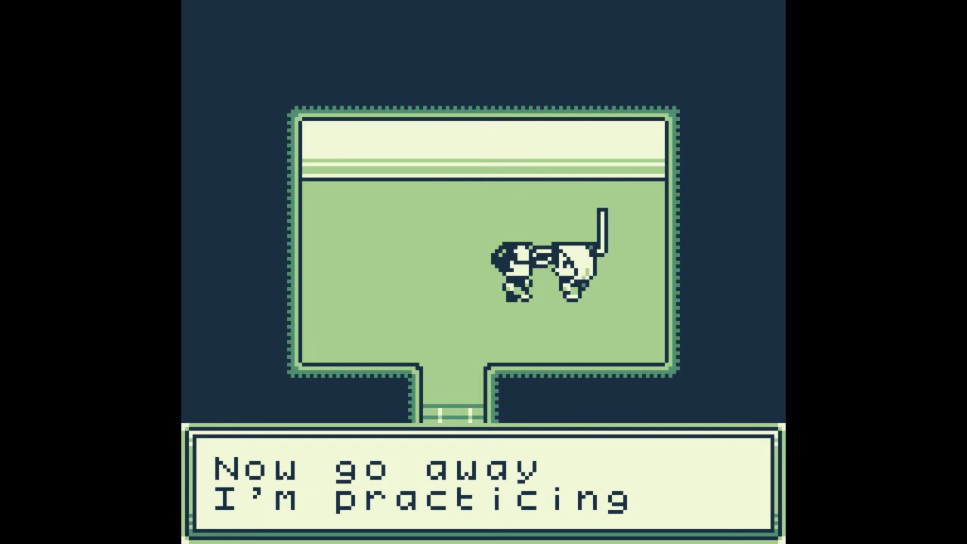
key("z")
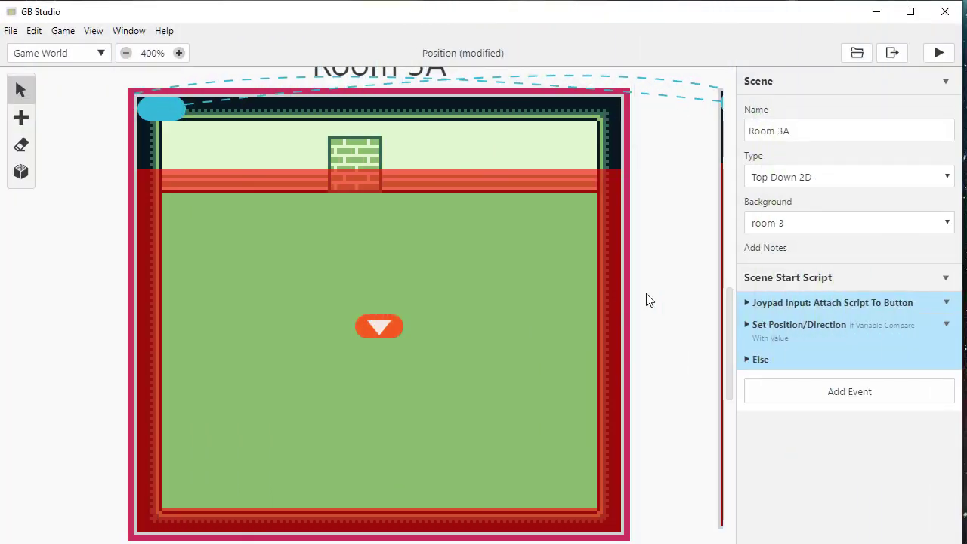
Step: Select Room 3A and expand its B-button Joypad Input script to show the store, remove-script and switch-scene steps
left_click(646, 300)
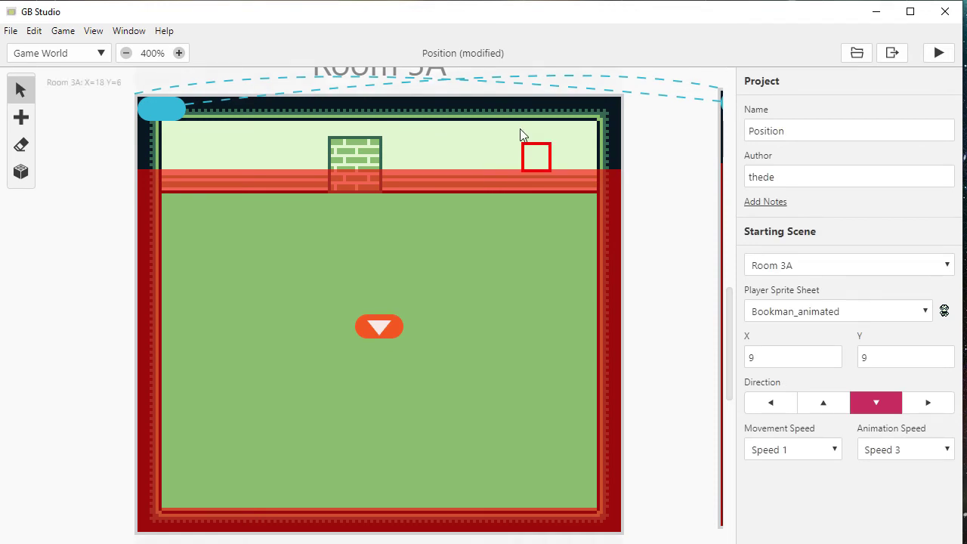
left_click(539, 91)
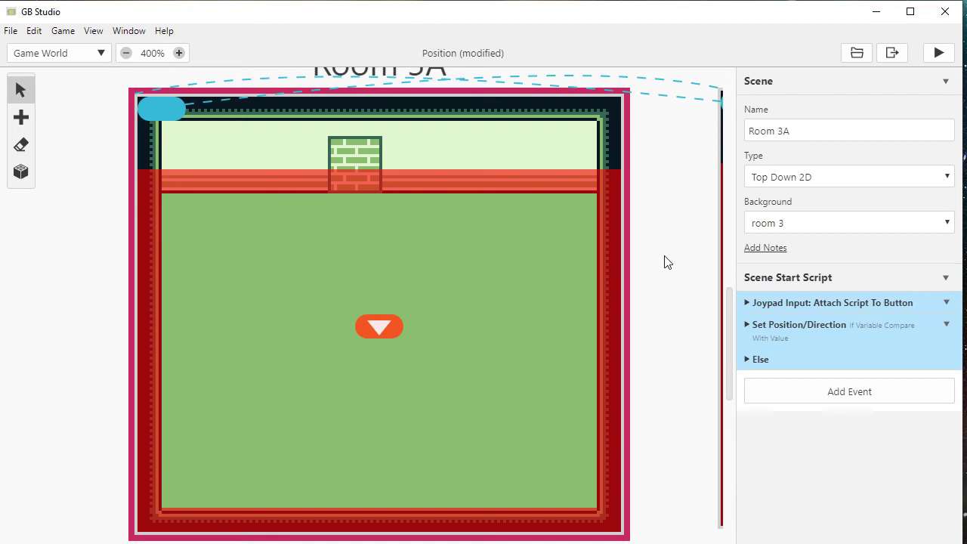
left_click(769, 304)
scroll(776, 329, "down", 2)
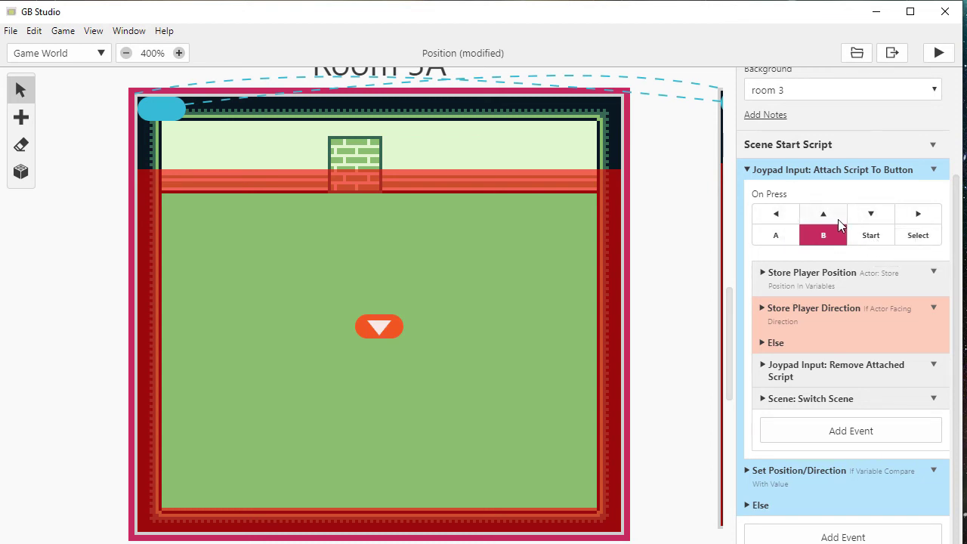
left_click(820, 272)
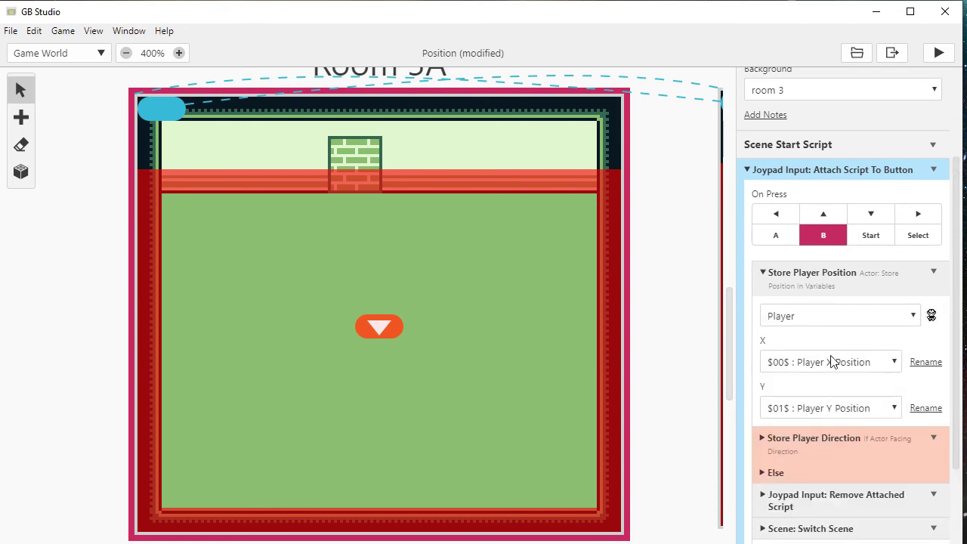
left_click(809, 278)
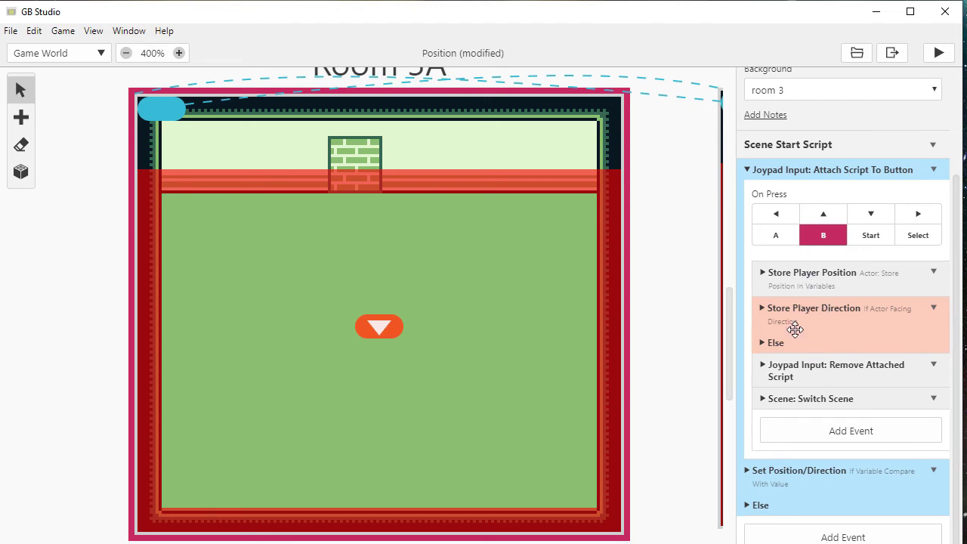
left_click(833, 307)
scroll(851, 378, "down", 2)
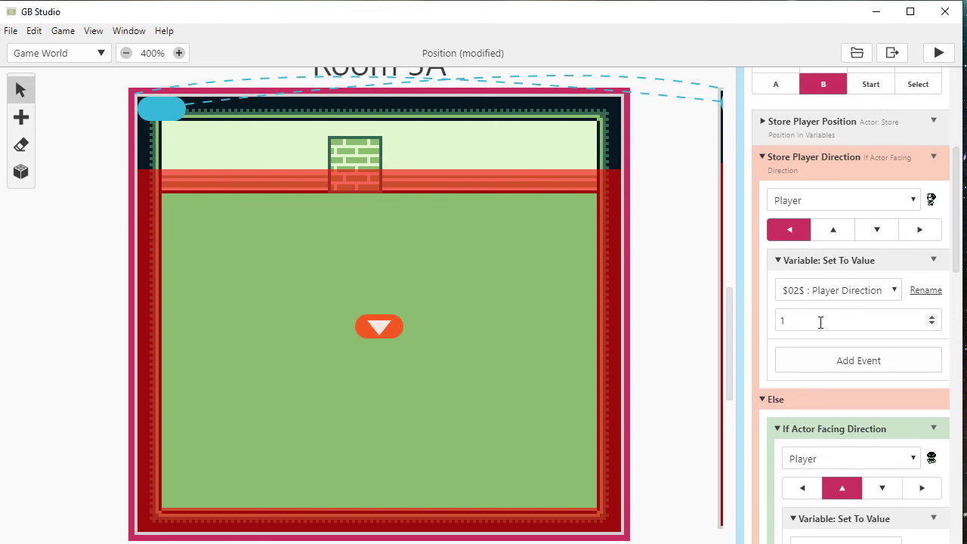
scroll(824, 333, "down", 7)
scroll(832, 310, "down", 3)
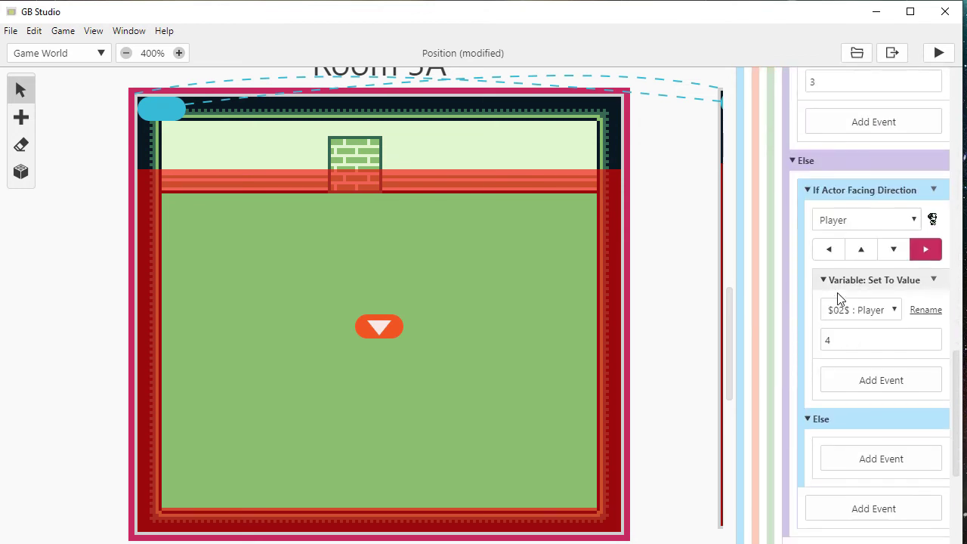
scroll(838, 300, "up", 8)
scroll(837, 300, "up", 5)
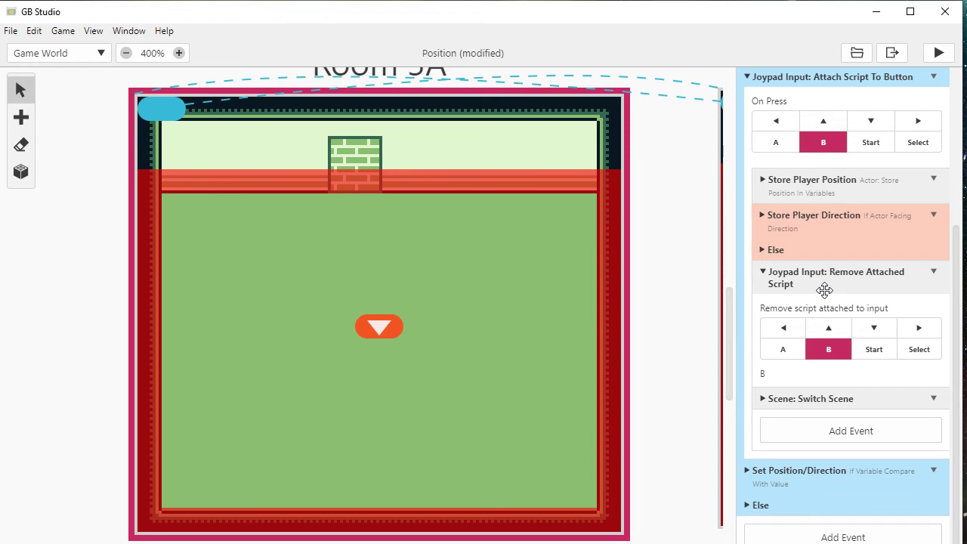
Step: Check that the B-press Switch Scene targets Room 3B, then collapse the Joypad Input event
left_click(824, 290)
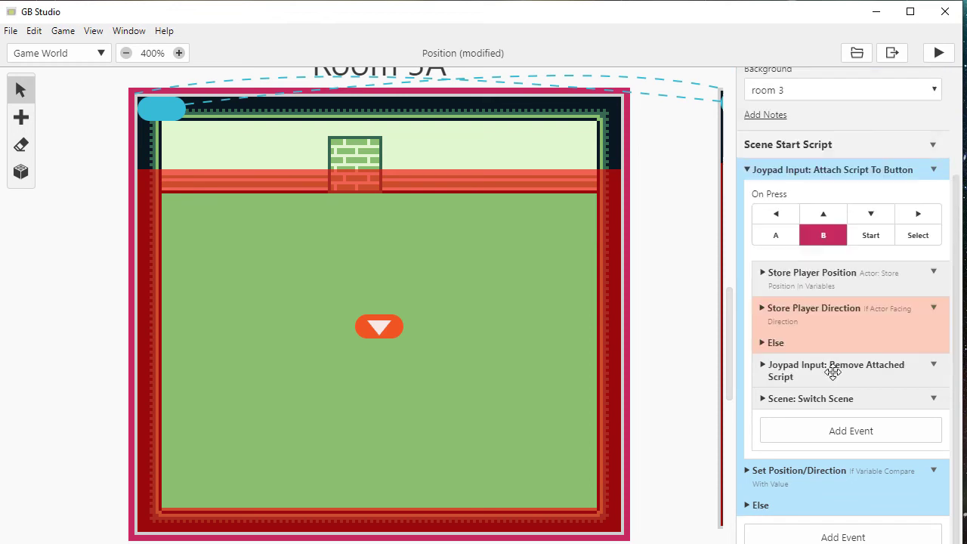
left_click(833, 400)
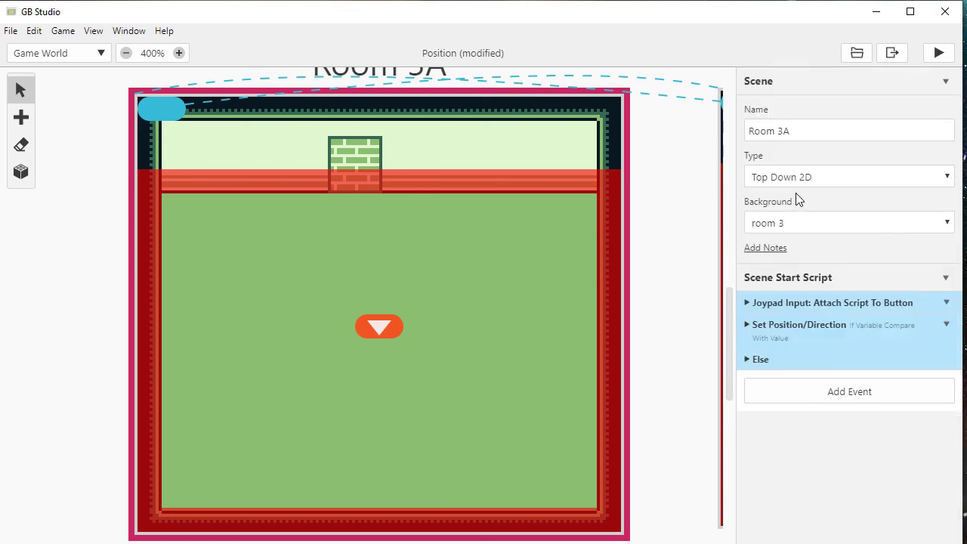
scroll(827, 362, "up", 5)
left_click(817, 302)
Step: Expand the Set Position/Direction check against 0 and its Set Player Position group restoring stored X/Y
left_click(801, 328)
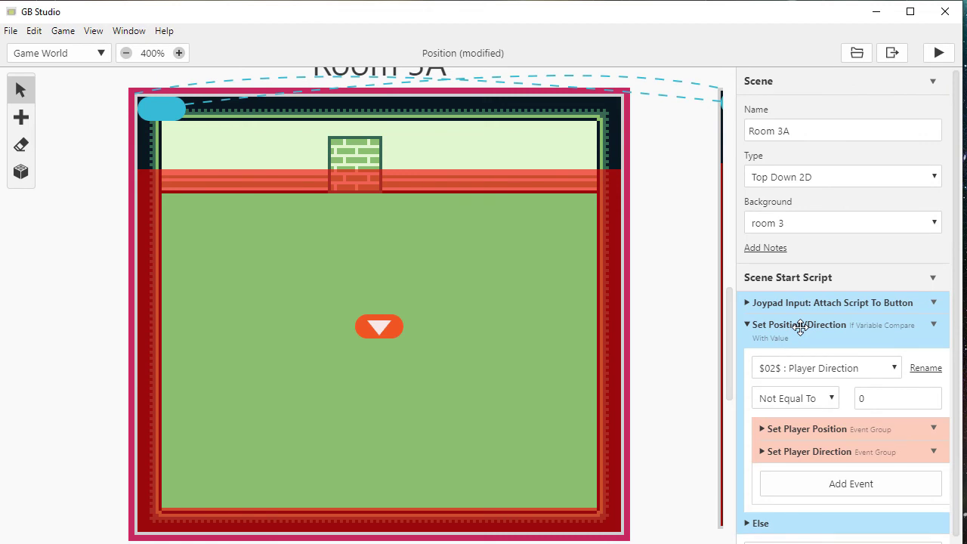
scroll(799, 328, "down", 1)
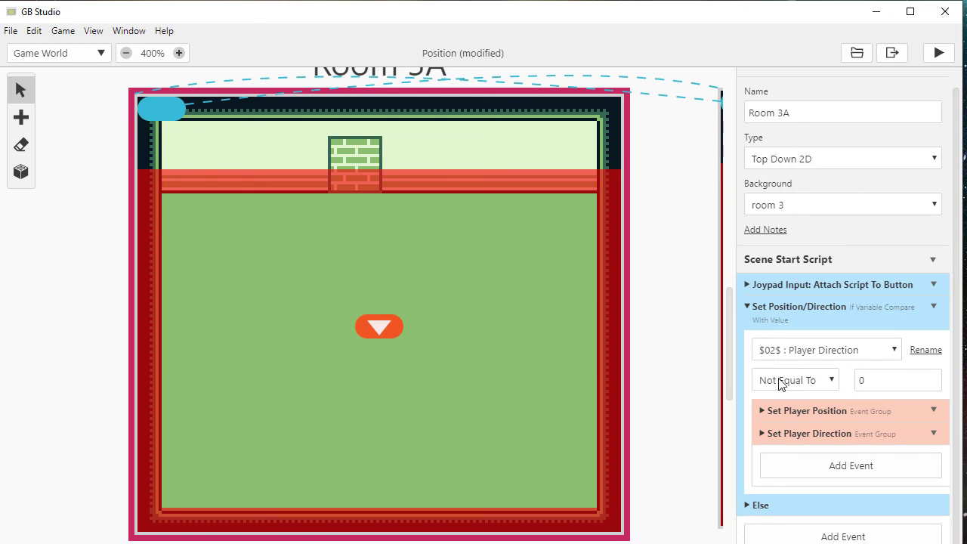
left_click(876, 380)
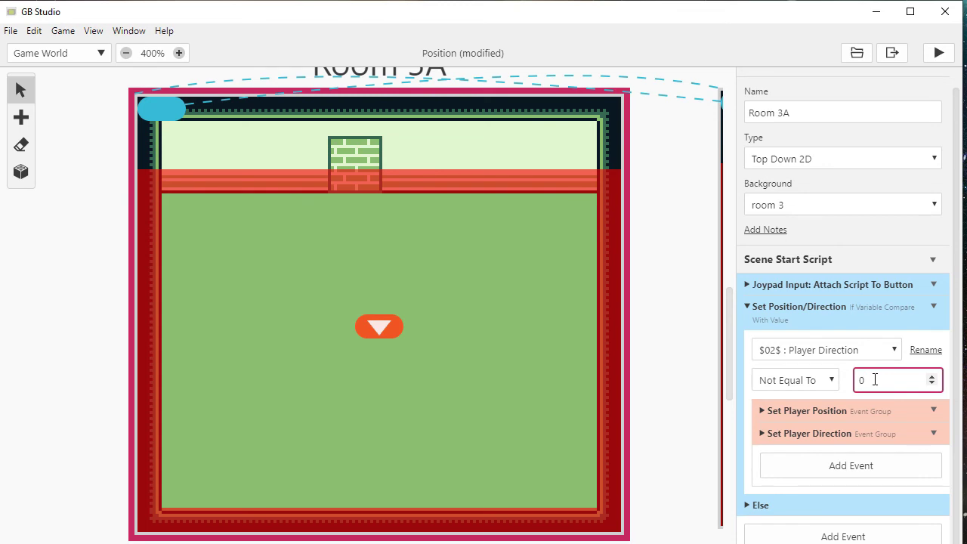
scroll(831, 302, "down", 3)
left_click(800, 186)
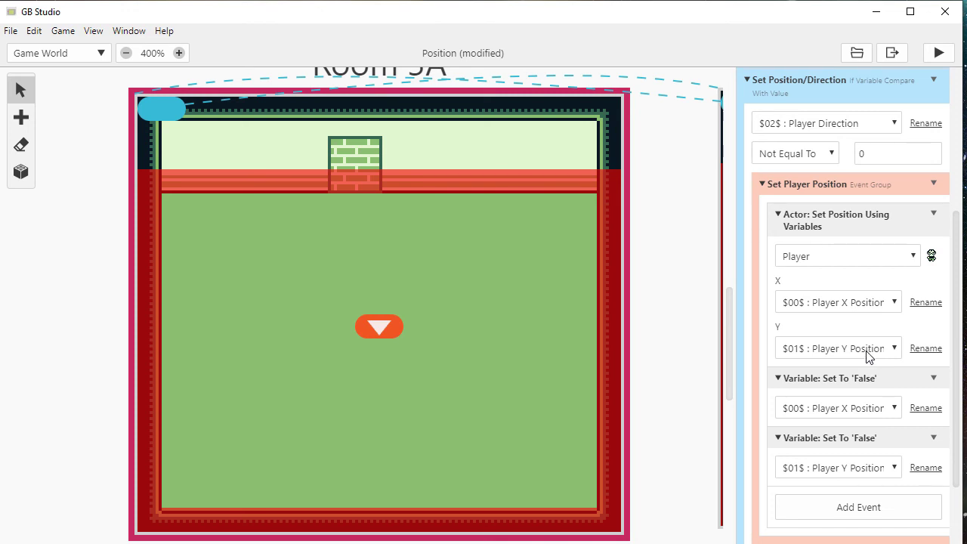
Step: Expand Set Player Direction and its nested direction checks for values 1 through 4
left_click(803, 218)
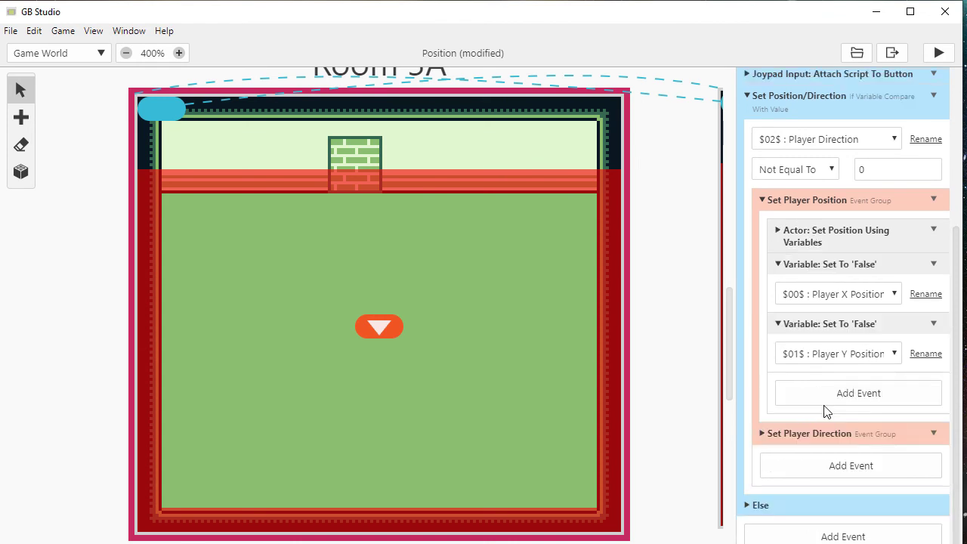
left_click(814, 433)
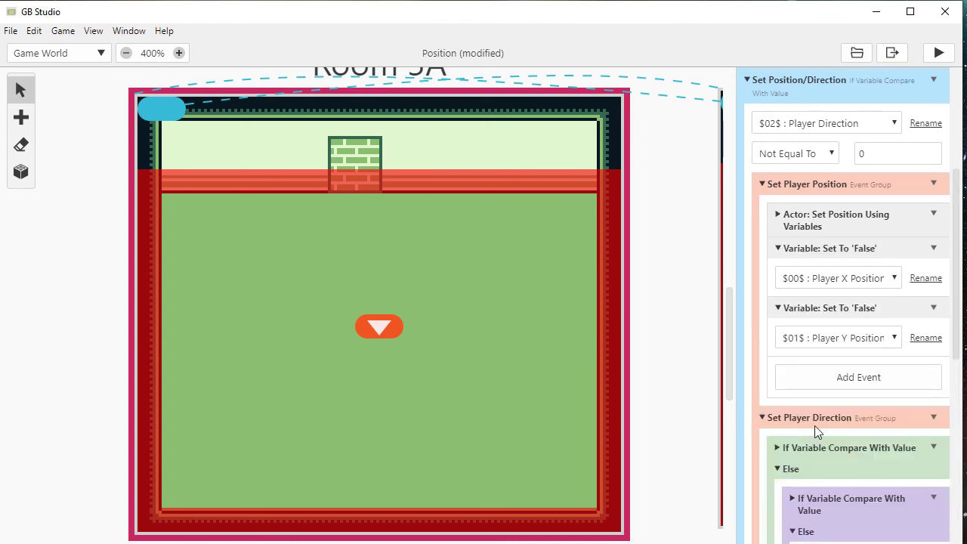
scroll(820, 408, "down", 5)
left_click(833, 146)
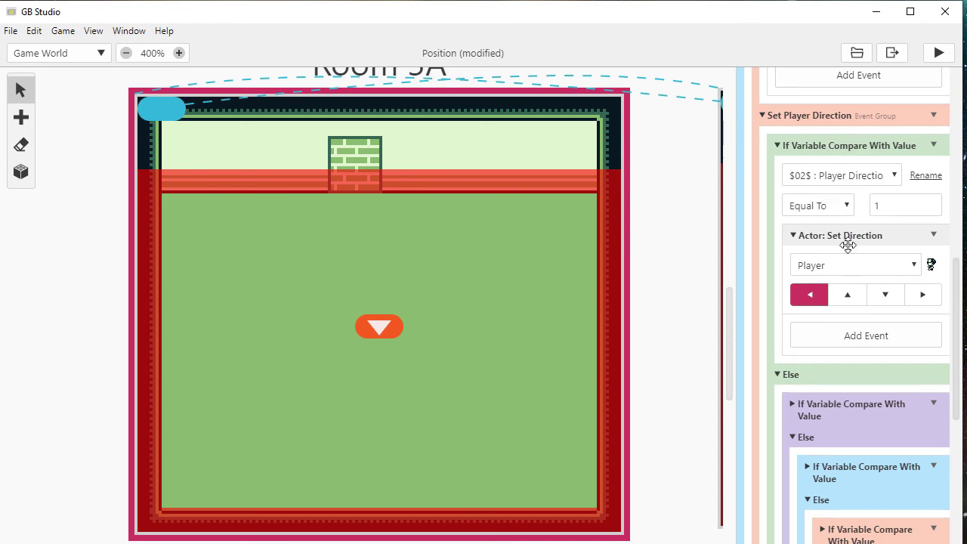
left_click(859, 403)
scroll(857, 408, "down", 3)
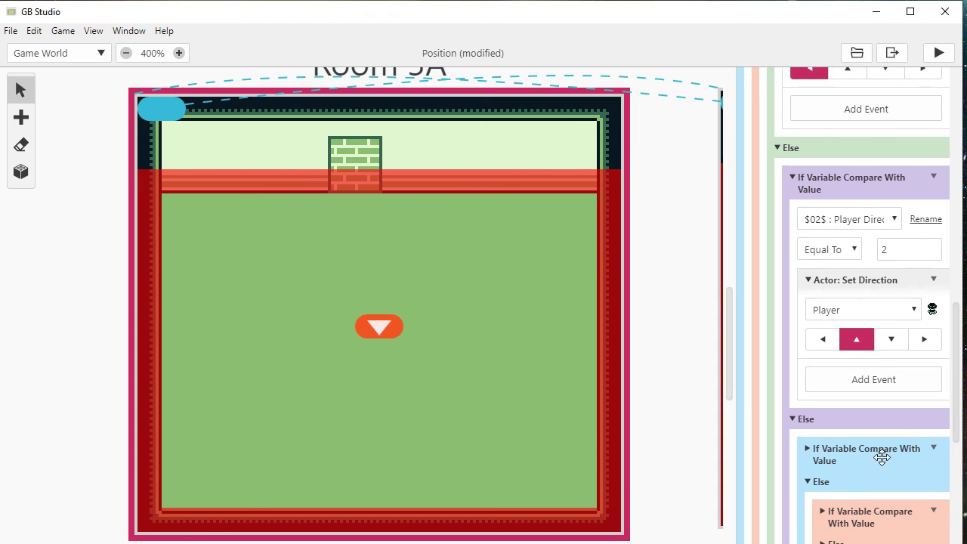
left_click(879, 454)
scroll(865, 416, "down", 3)
left_click(867, 409)
scroll(868, 412, "down", 4)
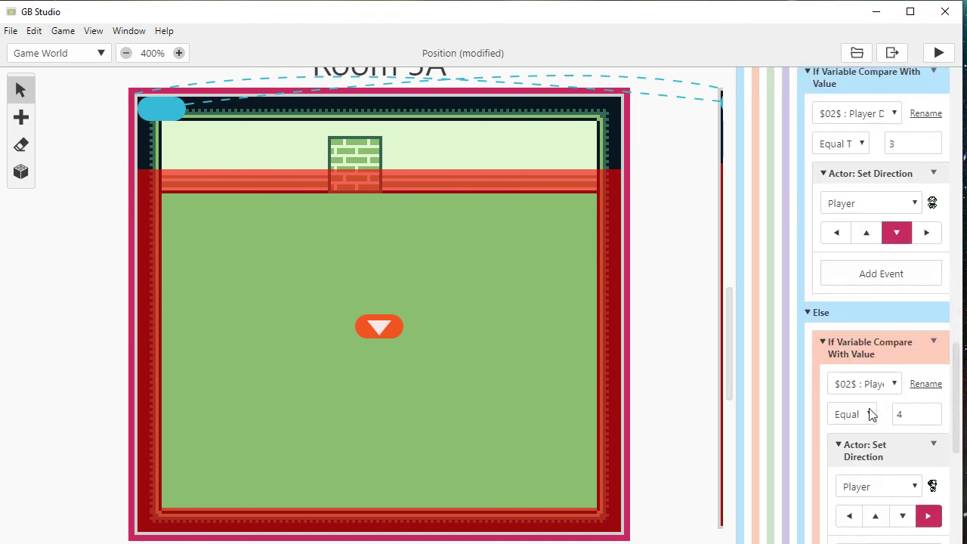
scroll(907, 423, "up", 10)
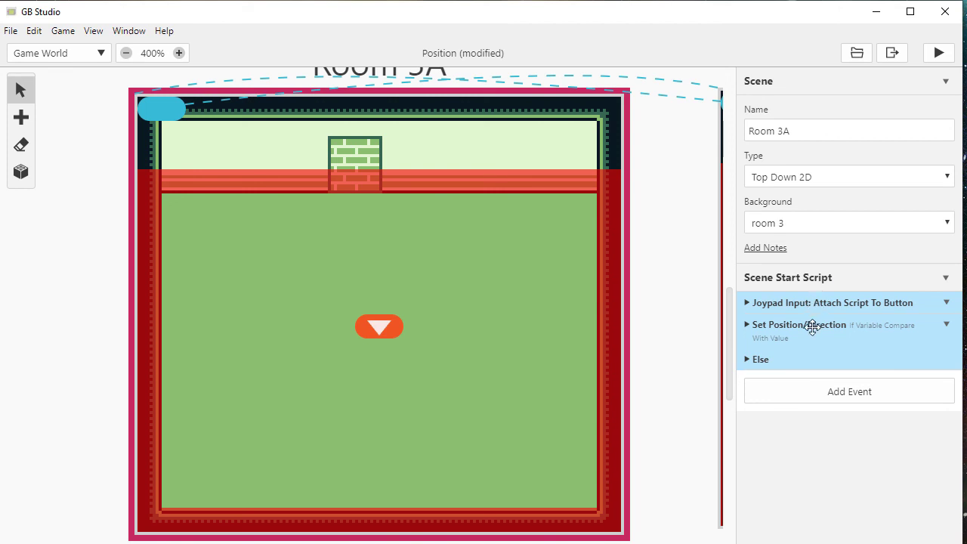
Step: Re-expand the B-button Joypad Input to confirm Switch Scene targets Room 3B at X 0, Y 0
left_click(821, 302)
scroll(817, 300, "down", 2)
scroll(817, 303, "down", 1)
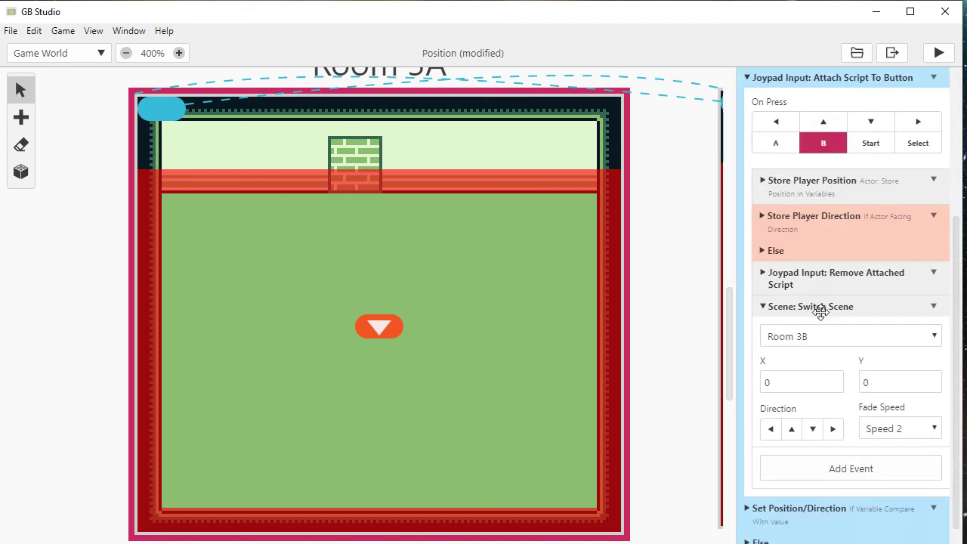